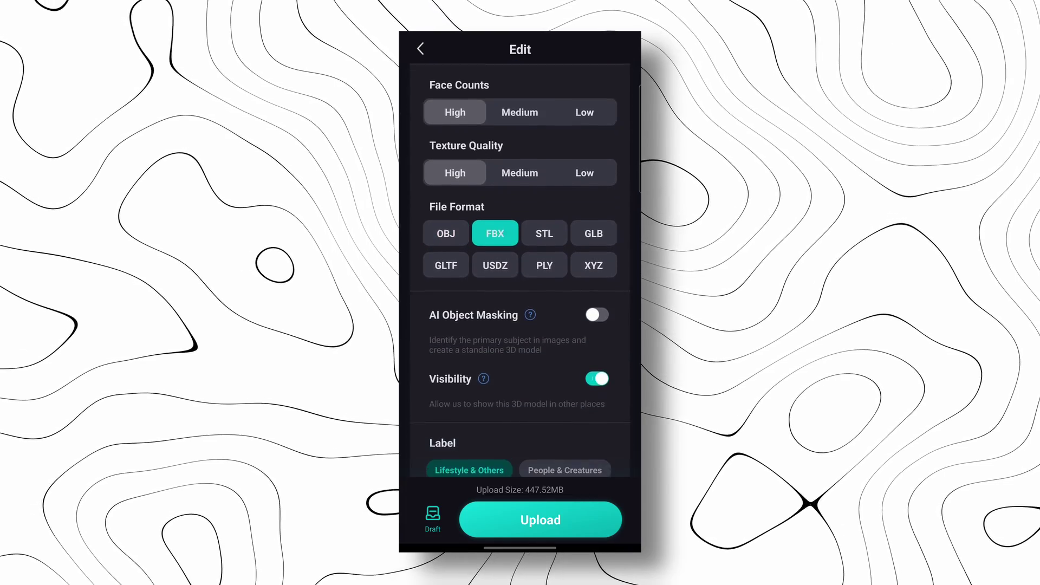
Switch on AI Object Masking for the FBX scan upload.
scroll(520, 271, down, 2)
click(598, 247)
scroll(520, 271, down, 1)
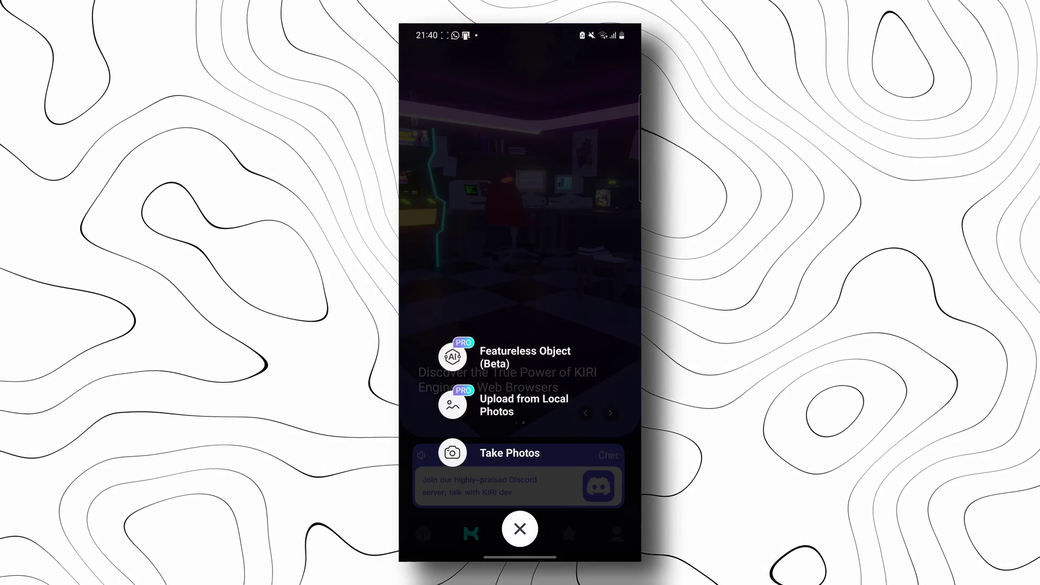
Switch from photo capture to a Featureless Object (Beta) scan and start recording the duck.
click(452, 453)
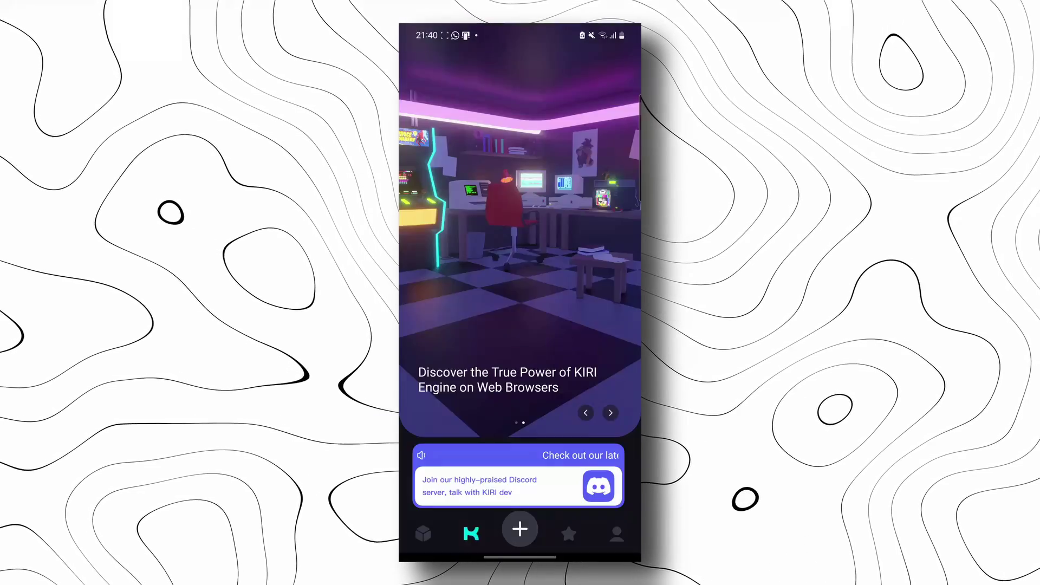
click(417, 53)
click(520, 529)
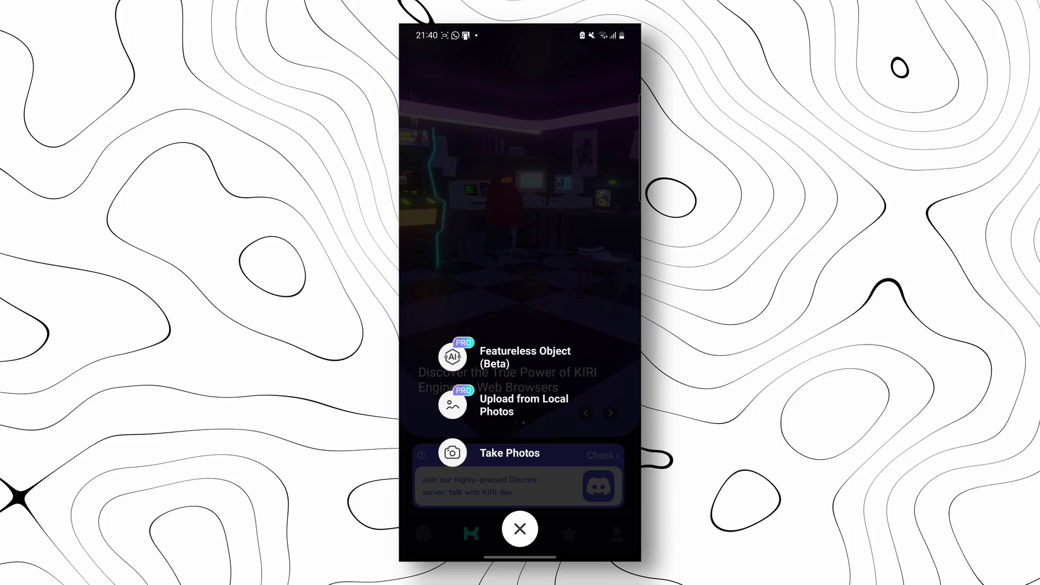
click(452, 357)
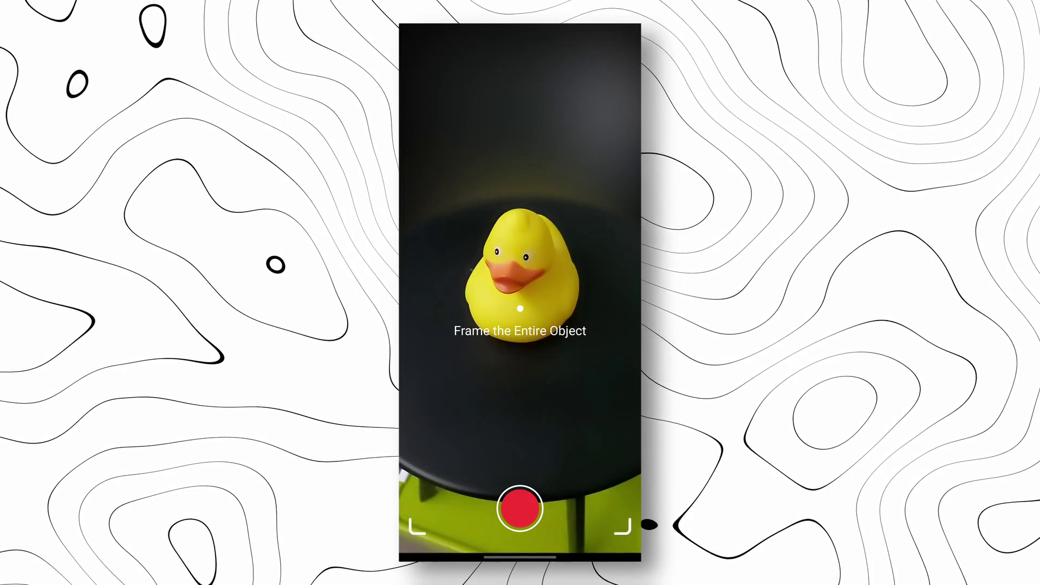
click(520, 508)
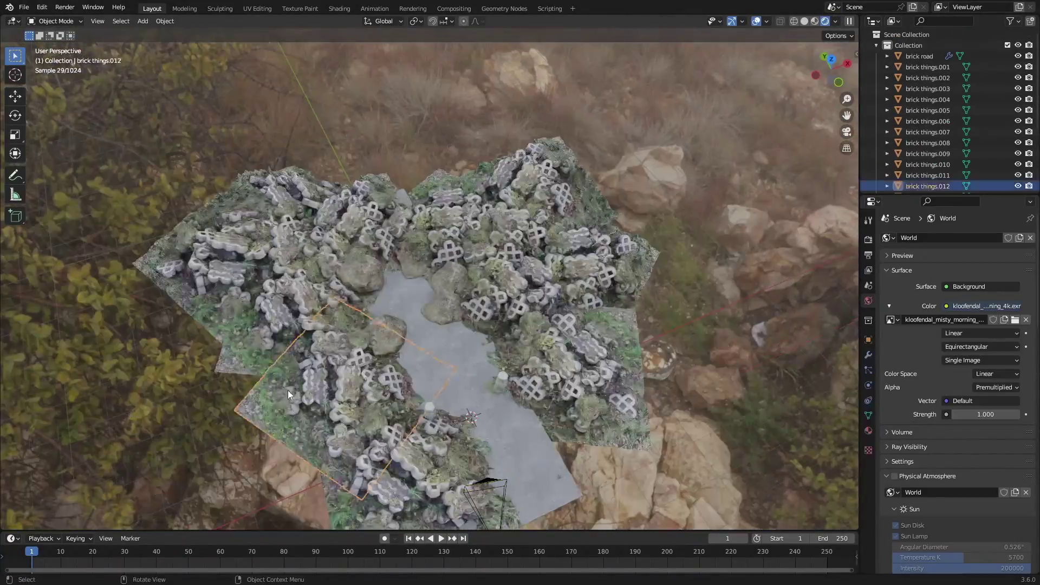
Rotate the rubble piece, then begin subdividing the ground plane in Edit Mode.
key(r)
key(r)
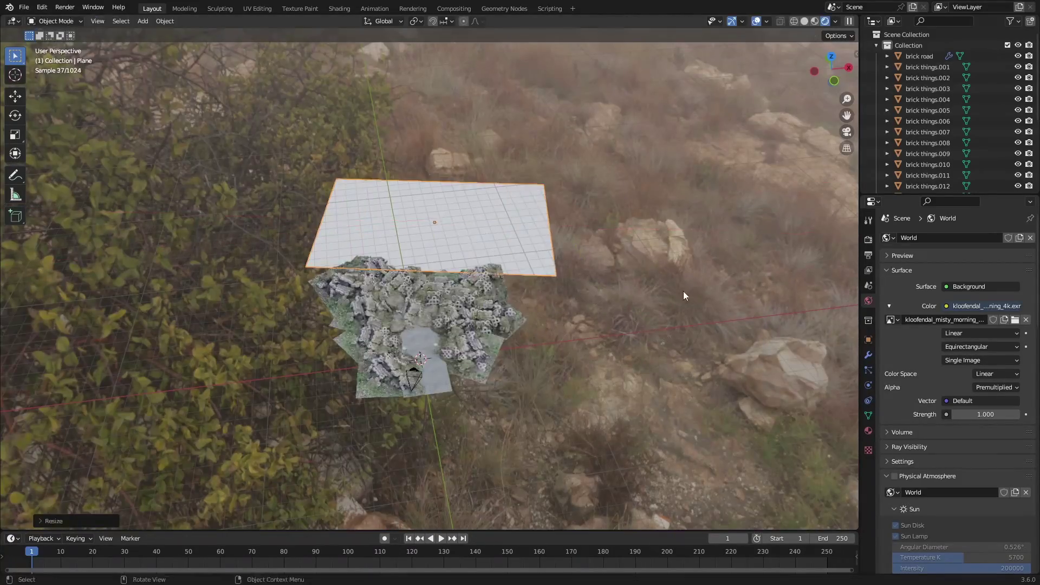
key(Tab)
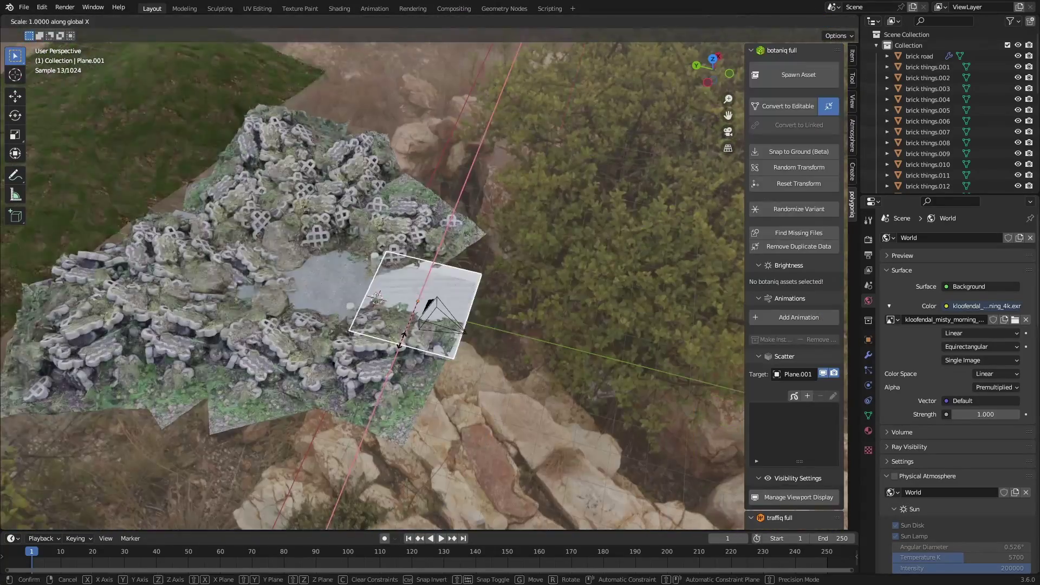
right_click(379, 298)
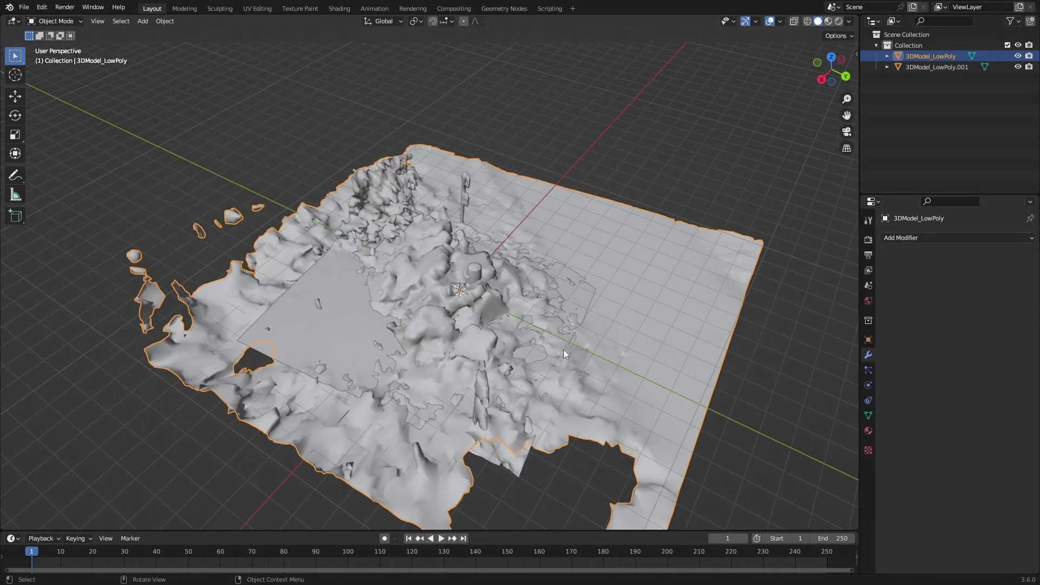
Move the duplicate low-poly scan mesh along the X axis.
key(g)
key(x)
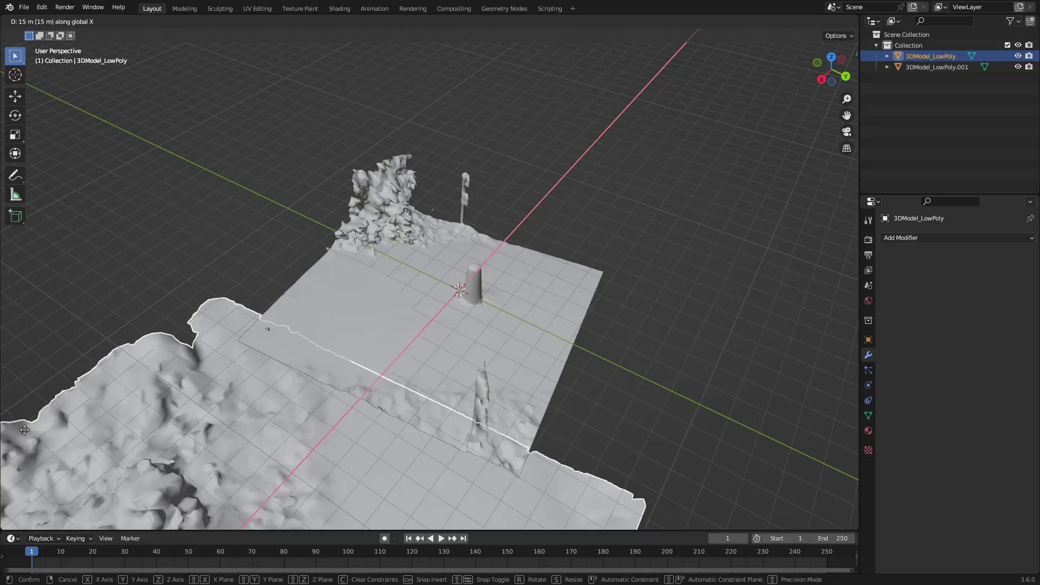
Place the scan mesh and display it with its photo textures.
click(674, 456)
middle_drag(674, 456, 620, 378)
key(z)
click(608, 444)
scroll(470, 360, up, 5)
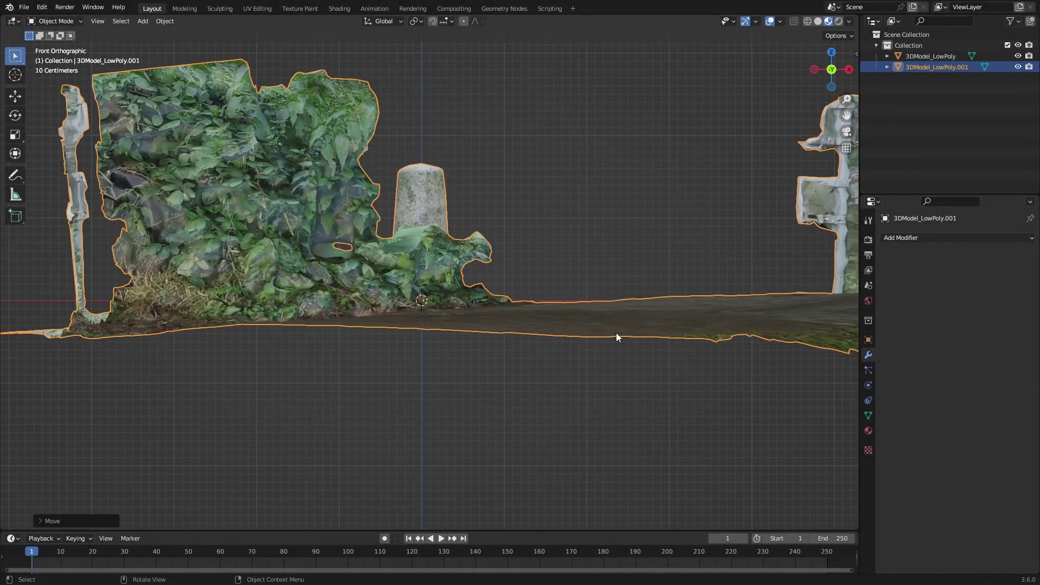
Hide the first low-poly scan and raise the street scan to its new height.
key(KP_3)
key(shift+z)
key(shift+h)
key(g)
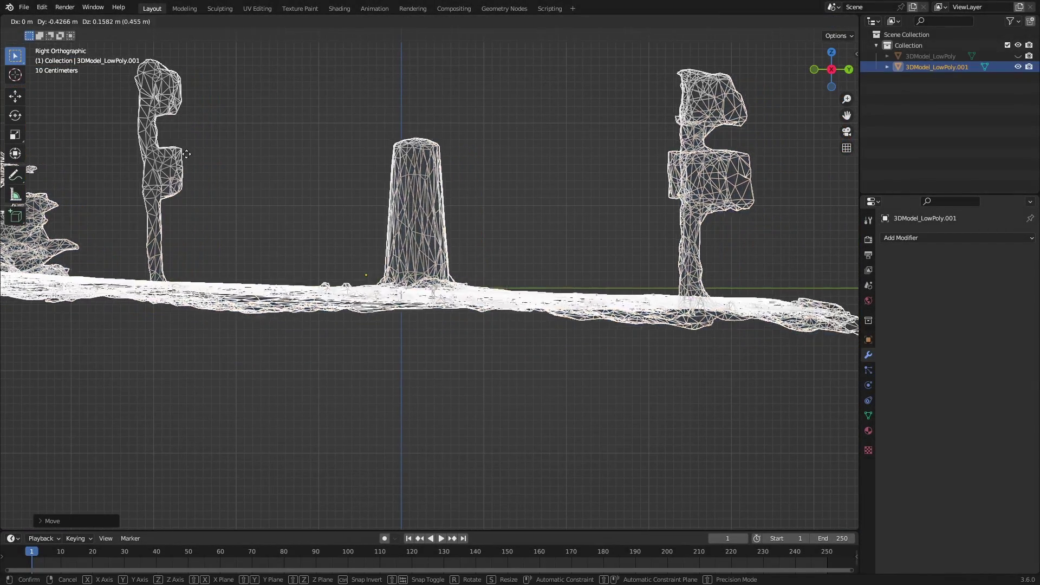
click(606, 280)
key(ctrl+KP_1)
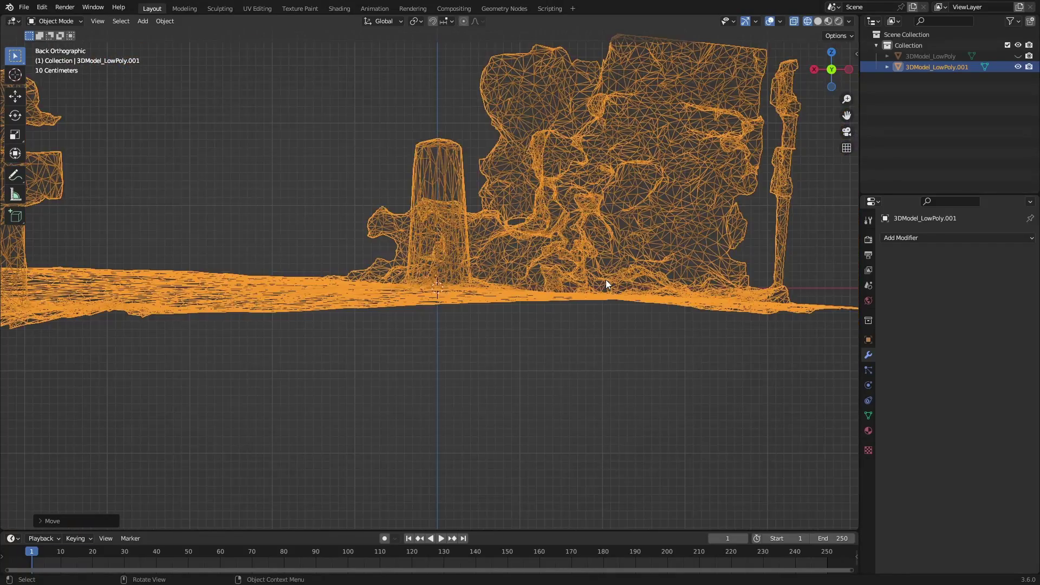
middle_drag(606, 279, 511, 310)
Add a cube around the stone post and view it in textured preview shading.
key(shift+a)
mouse_move(512, 310)
click(557, 54)
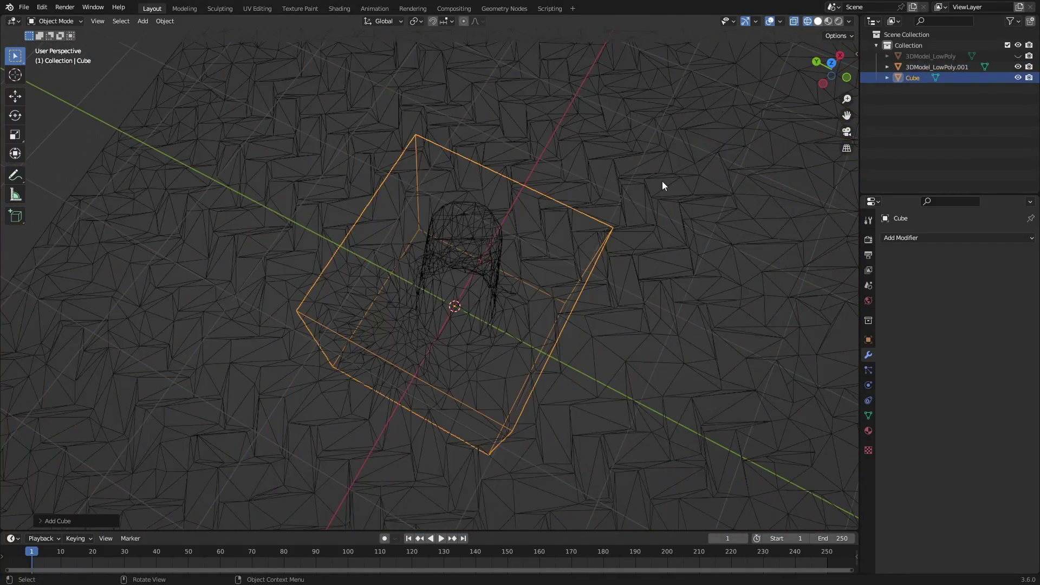
key(shift+z)
scroll(609, 217, down, 3)
click(829, 20)
mouse_move(542, 352)
middle_down()
mouse_move(542, 325)
mouse_move(562, 307)
mouse_move(596, 303)
middle_up()
Give the street scan a Boolean Intersect with the Cube, apply it, and delete the cube.
click(562, 308)
click(894, 238)
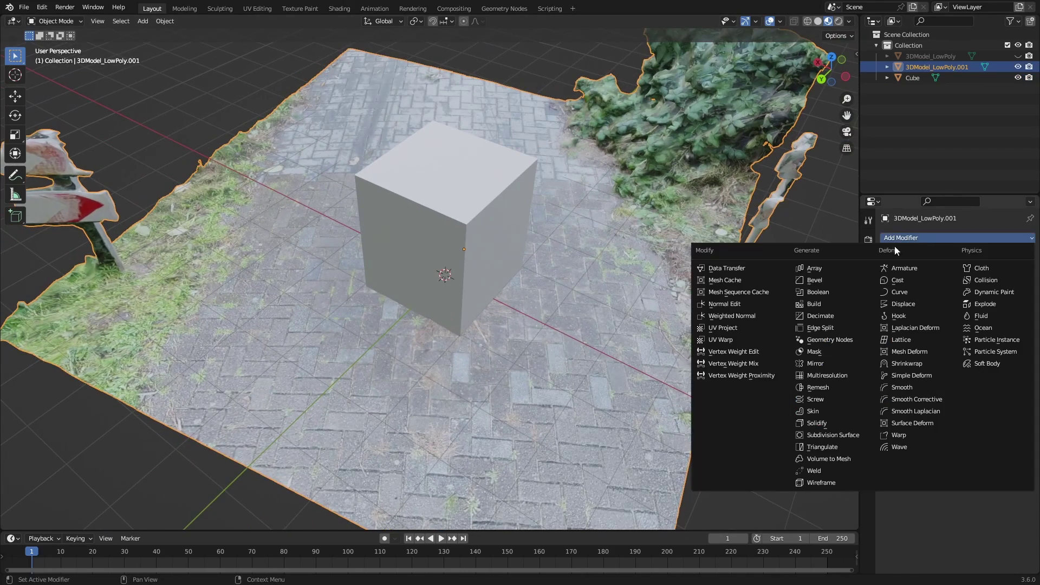
click(821, 294)
click(483, 185)
middle_drag(483, 185, 498, 219)
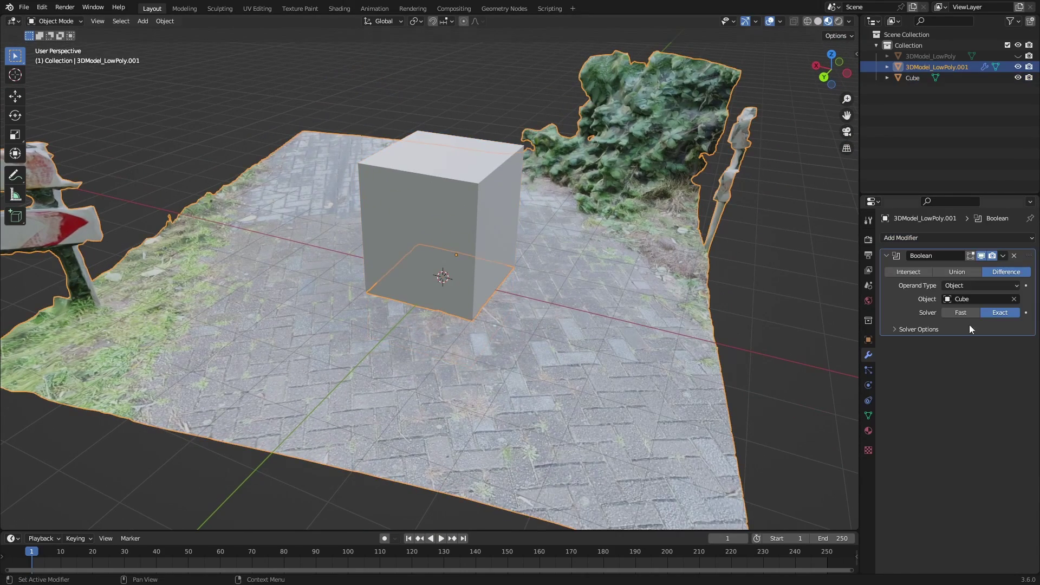
click(908, 272)
key(ctrl+a)
click(493, 192)
key(Delete)
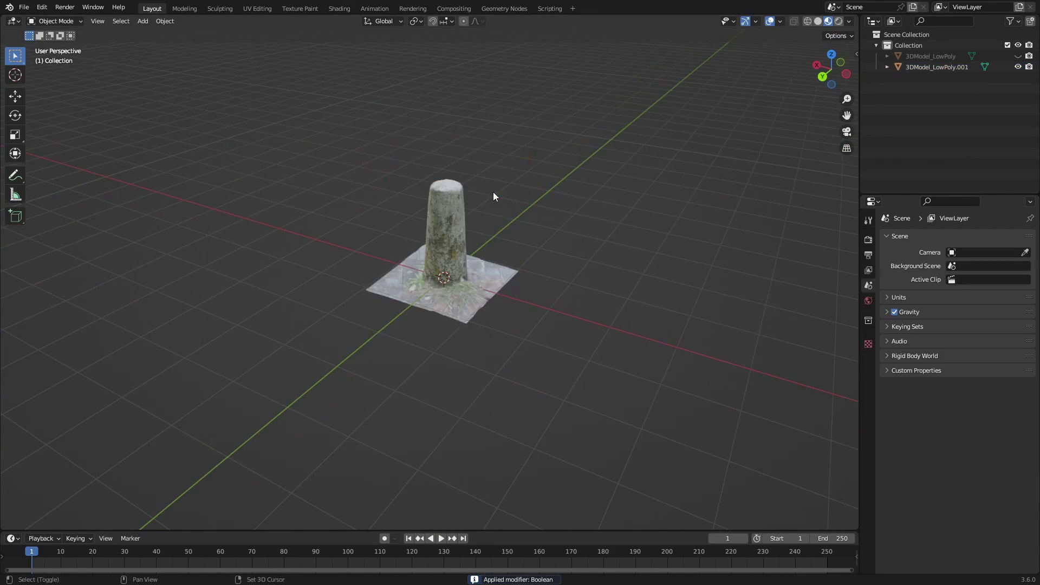
Change the brick cube's viewport display style to wire, then turn its wireframe off.
middle_drag(493, 192, 558, 301)
scroll(550, 306, up, 4)
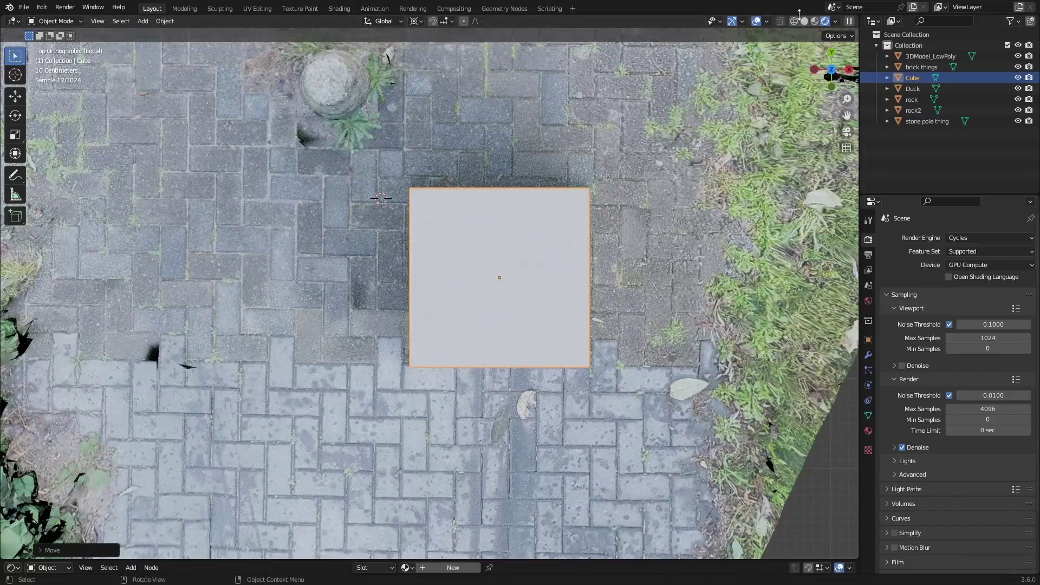
click(795, 21)
key(shift+z)
click(869, 340)
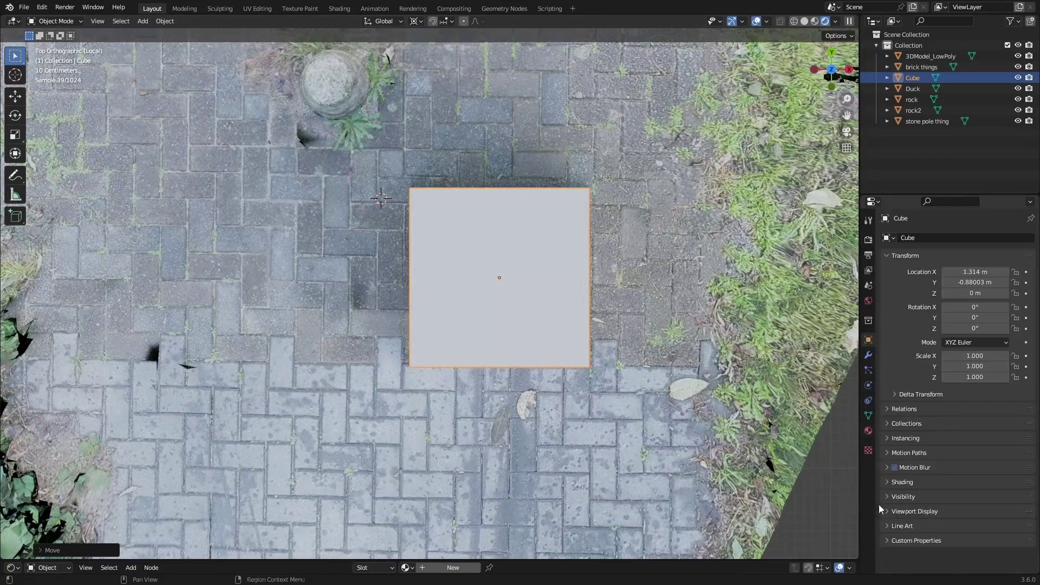
click(916, 482)
scroll(954, 487, down, 3)
click(981, 537)
click(963, 514)
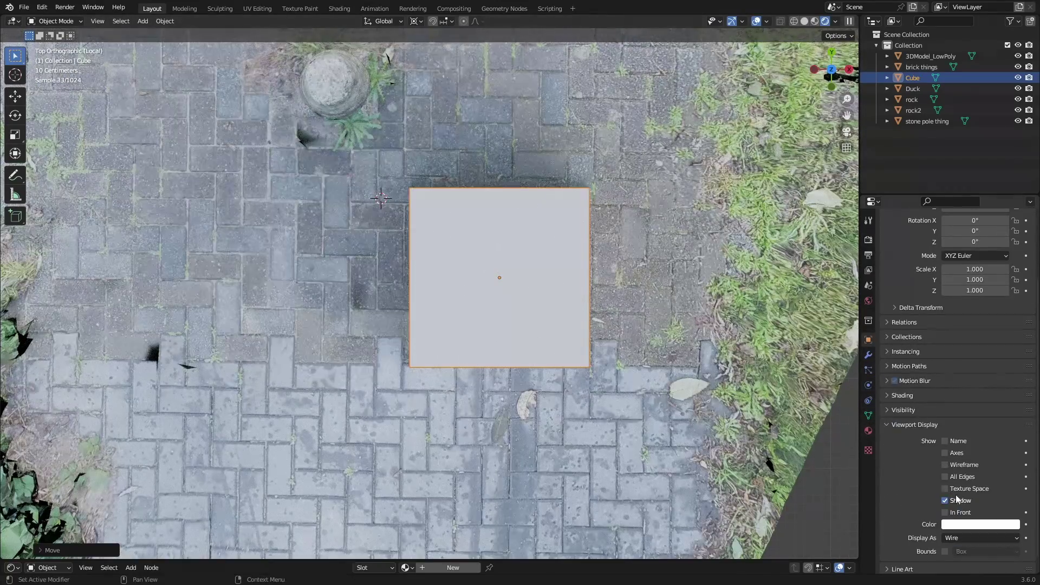
click(946, 465)
click(981, 538)
click(970, 538)
Move, scale and rotate the brick-textured cube to line it up with the scanned paving.
click(804, 20)
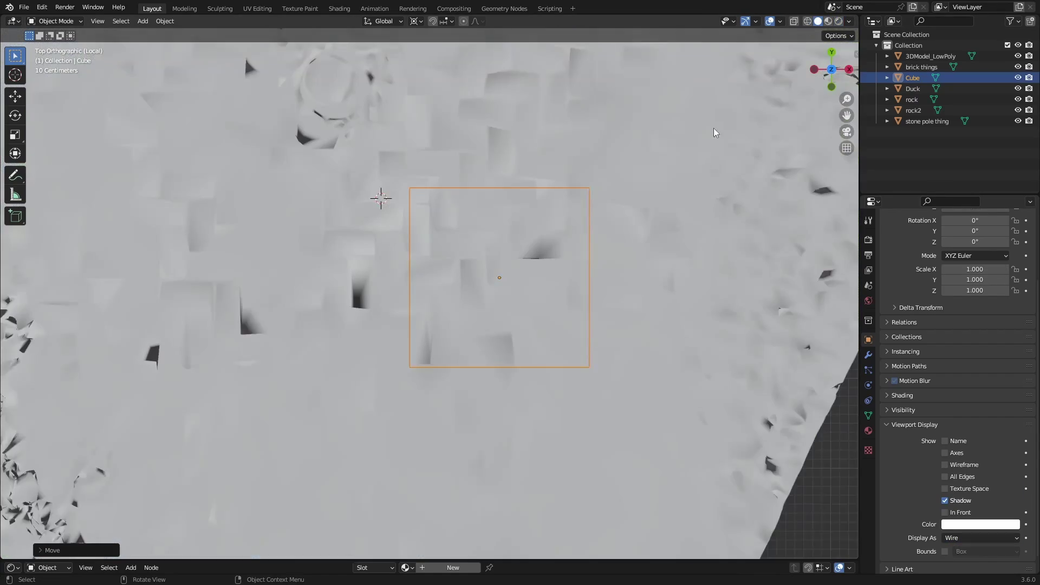
click(828, 21)
scroll(667, 293, up, 2)
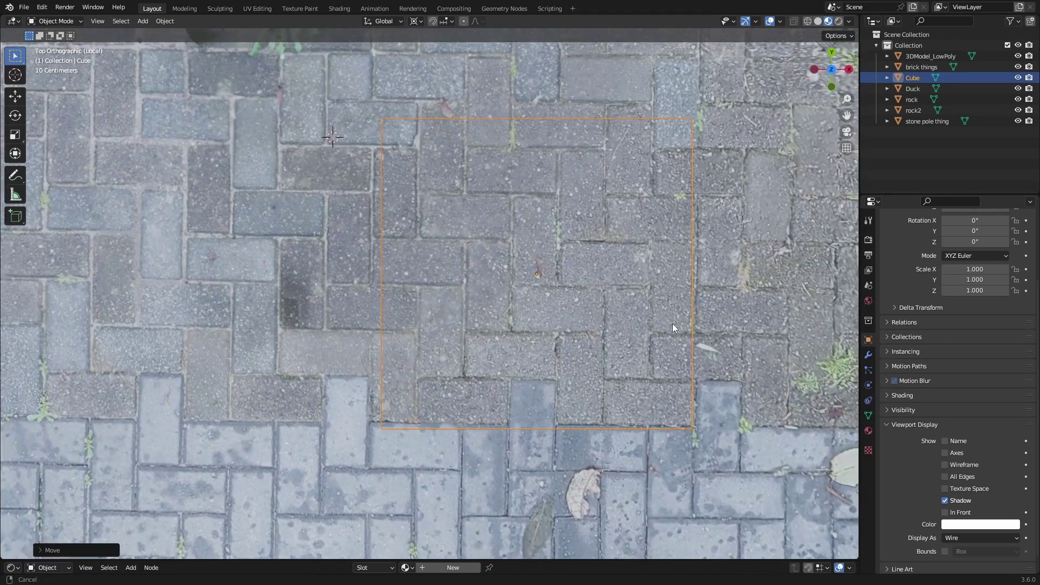
key(r)
click(664, 332)
key(g)
click(664, 331)
key(s)
click(724, 333)
key(r)
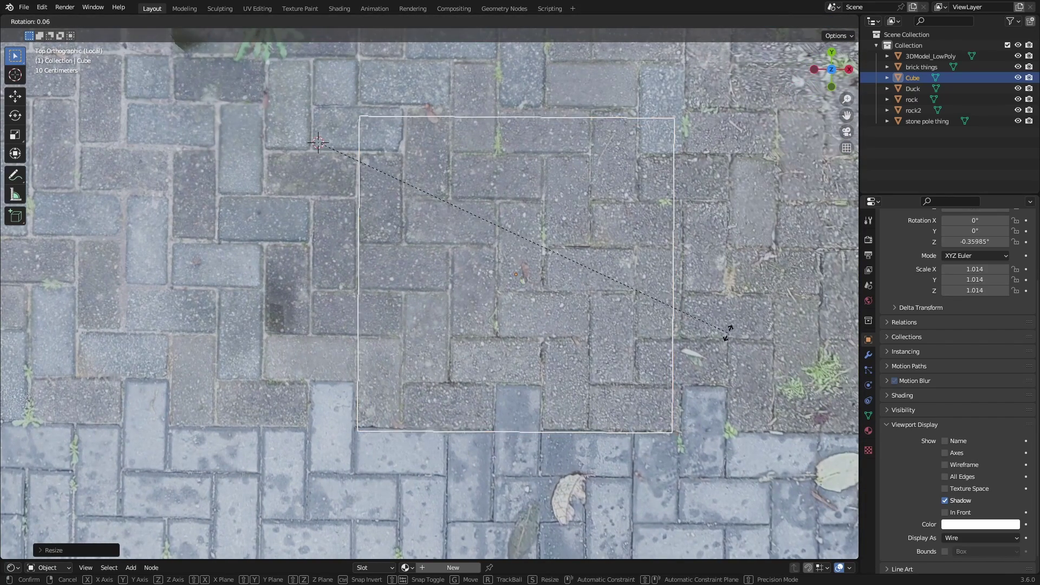
click(731, 328)
key(g)
click(765, 309)
Add a second Array modifier with Factor X 0 and Y 1, and raise its count.
key(Tab)
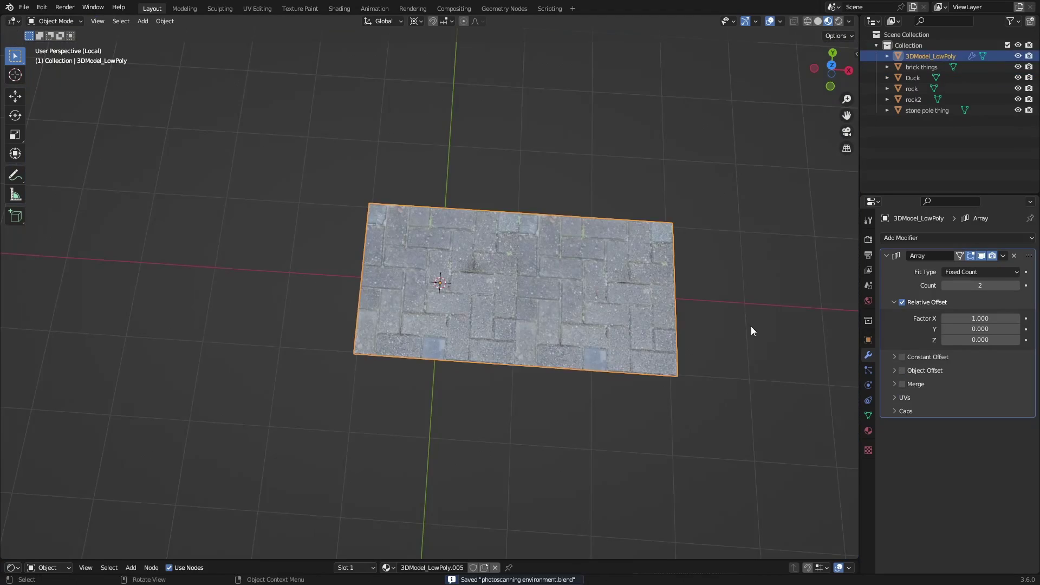
click(958, 237)
click(850, 269)
double_click(980, 499)
text(1)
key(Return)
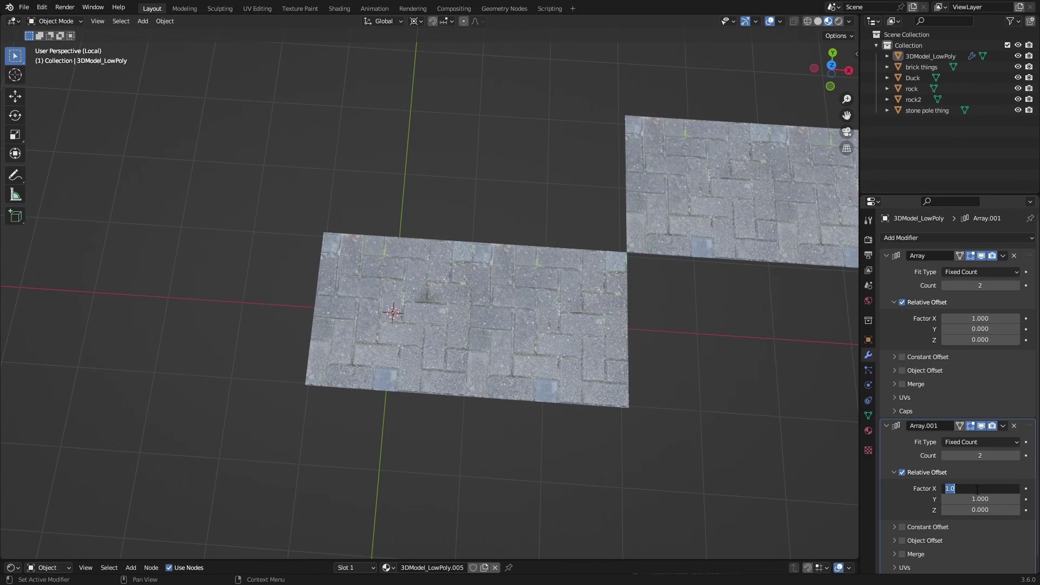
double_click(980, 488)
text(0)
key(Return)
middle_drag(539, 273, 585, 288)
scroll(585, 288, down, 3)
drag(970, 455, 998, 455)
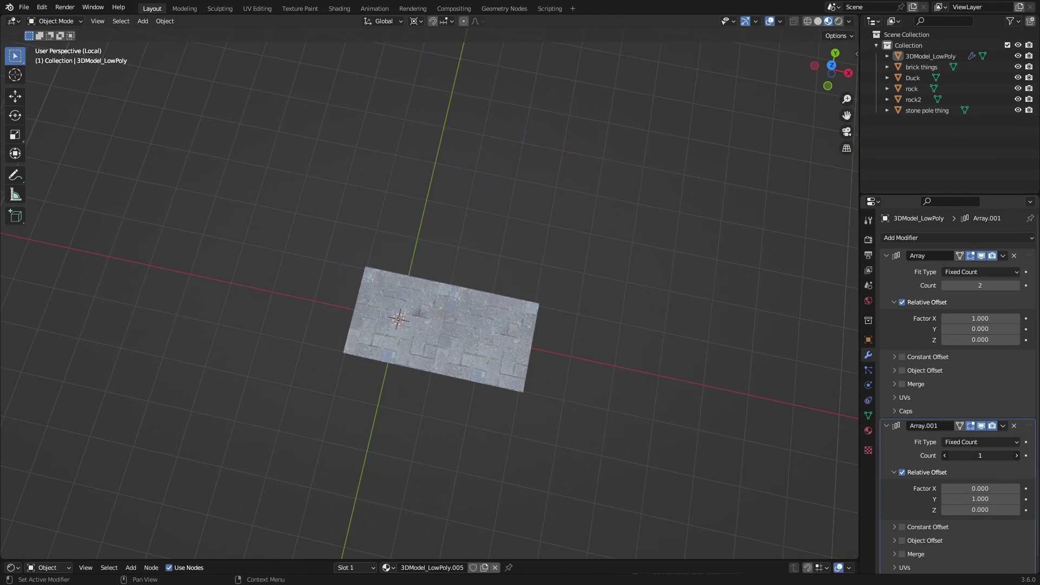
middle_drag(596, 304, 632, 321)
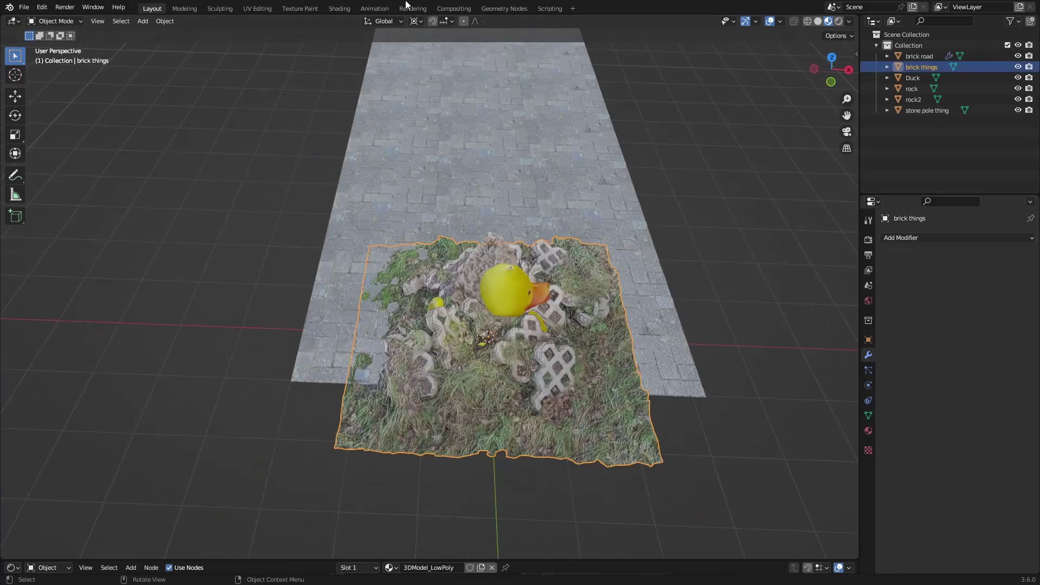
Move the brick things patch and reshape its mesh with proportional editing.
key(g)
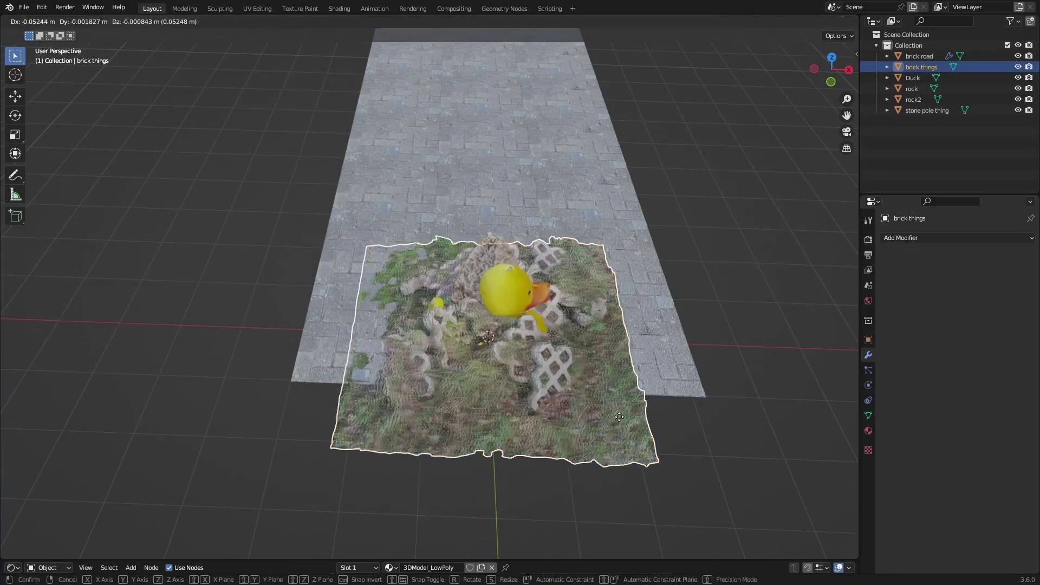
key(shift+z)
click(486, 199)
key(Tab)
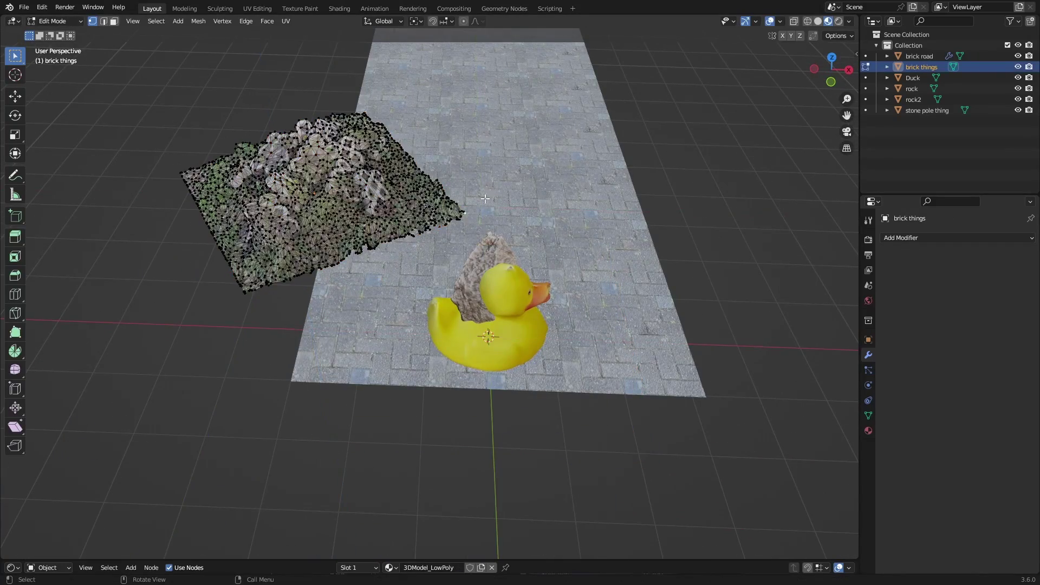
middle_drag(486, 199, 571, 290)
key(g)
scroll(571, 291, down, 4)
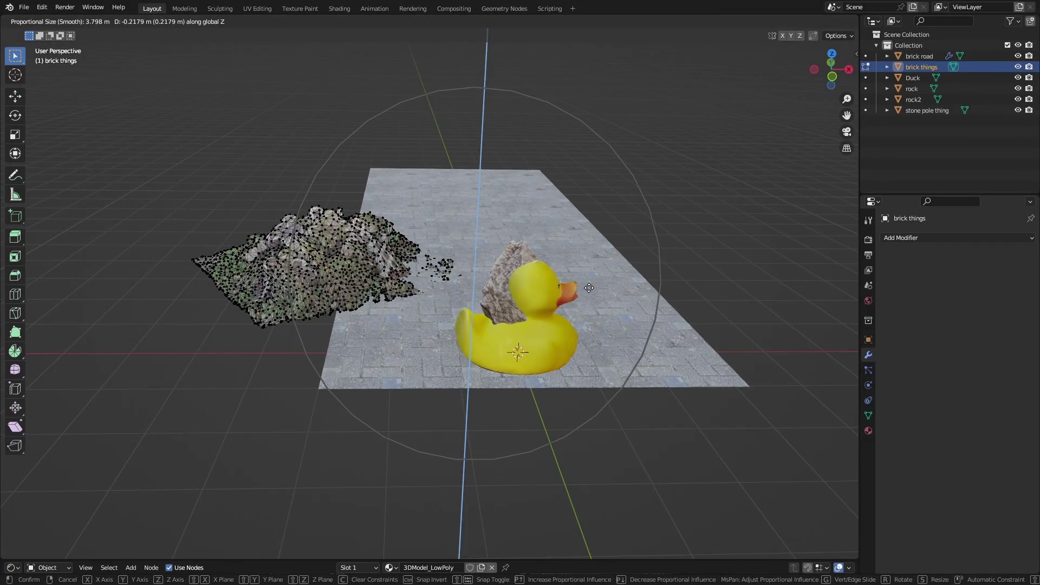
click(571, 290)
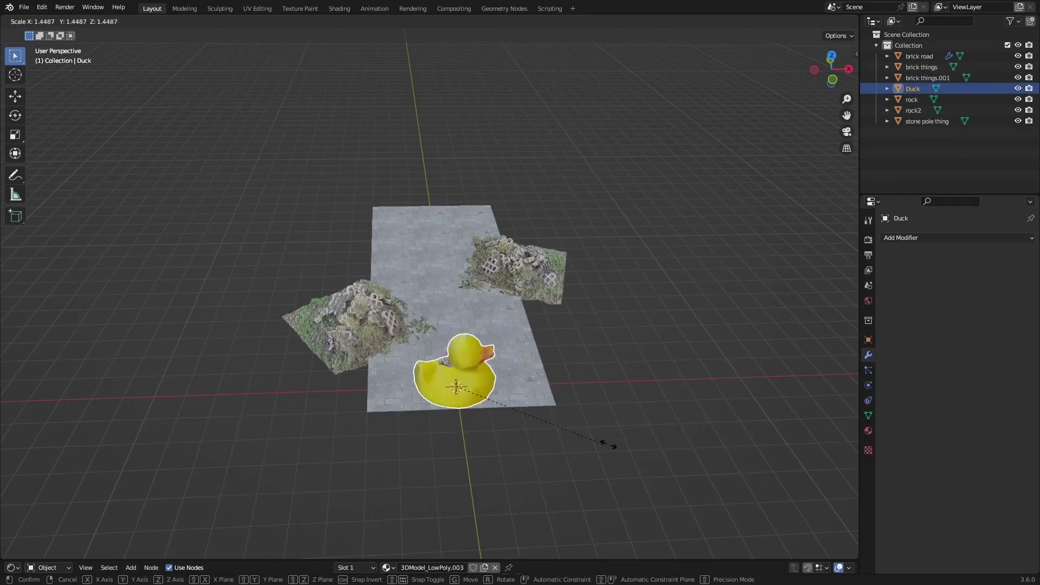
Enlarge, rotate and reposition the duck beyond the road, then save the scene.
click(445, 451)
key(r)
click(681, 432)
key(g)
key(shift+z)
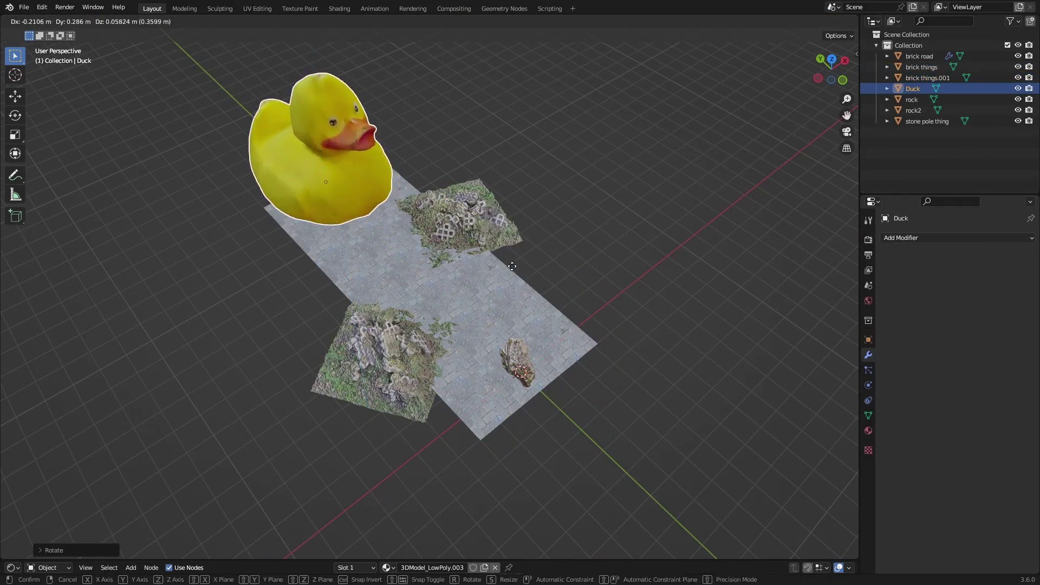
click(415, 181)
key(ctrl+s)
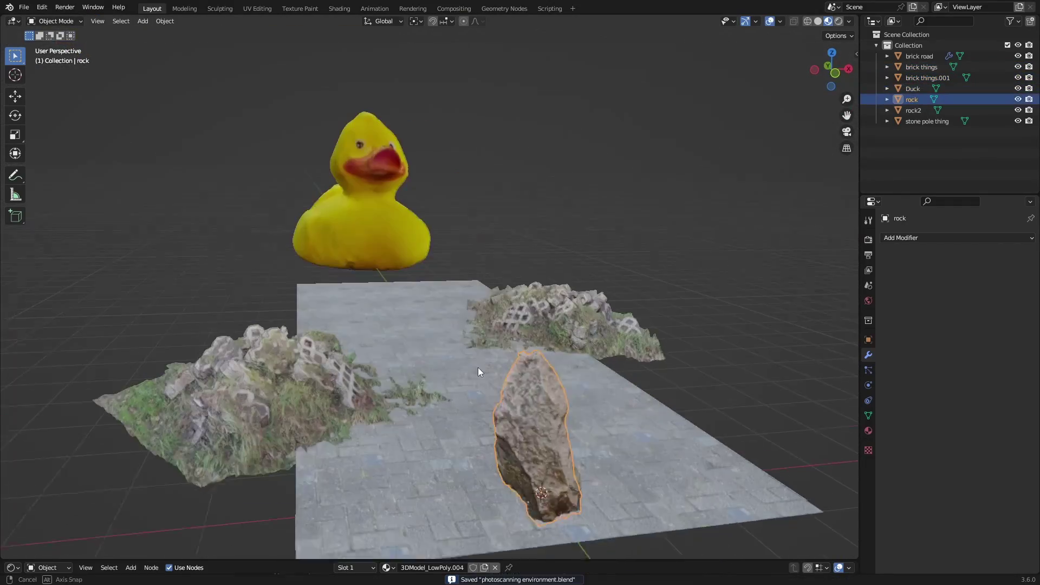
click(870, 337)
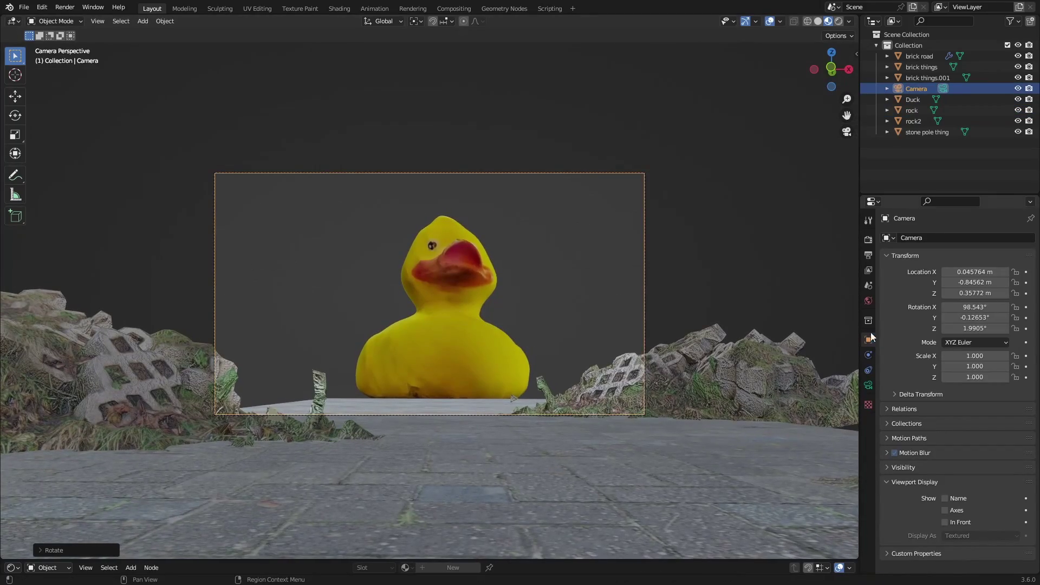
Set the camera's Y rotation to 0° and place the duplicated stone post.
text(0)
key(Return)
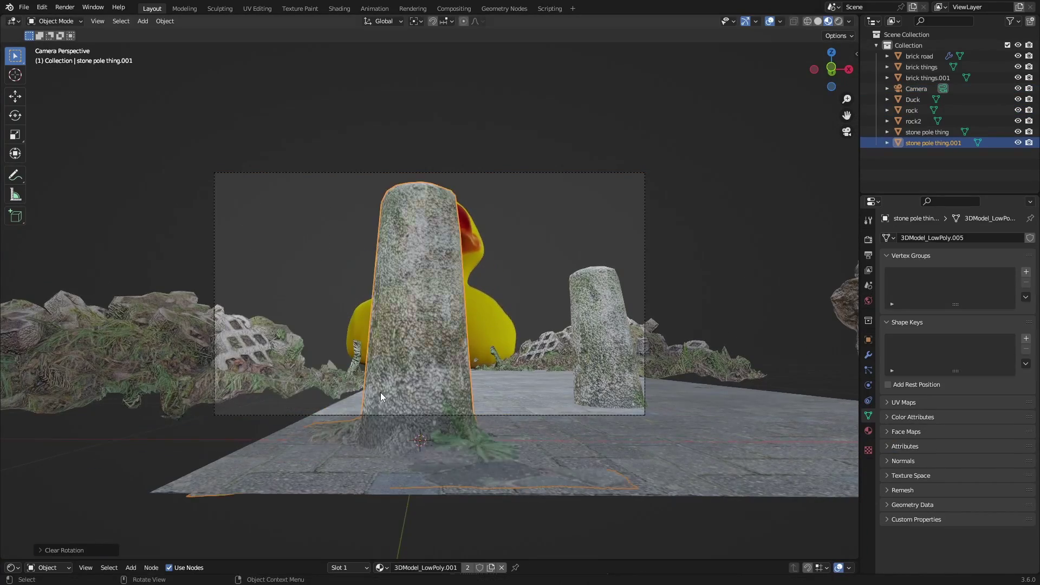
middle_drag(412, 379, 464, 487)
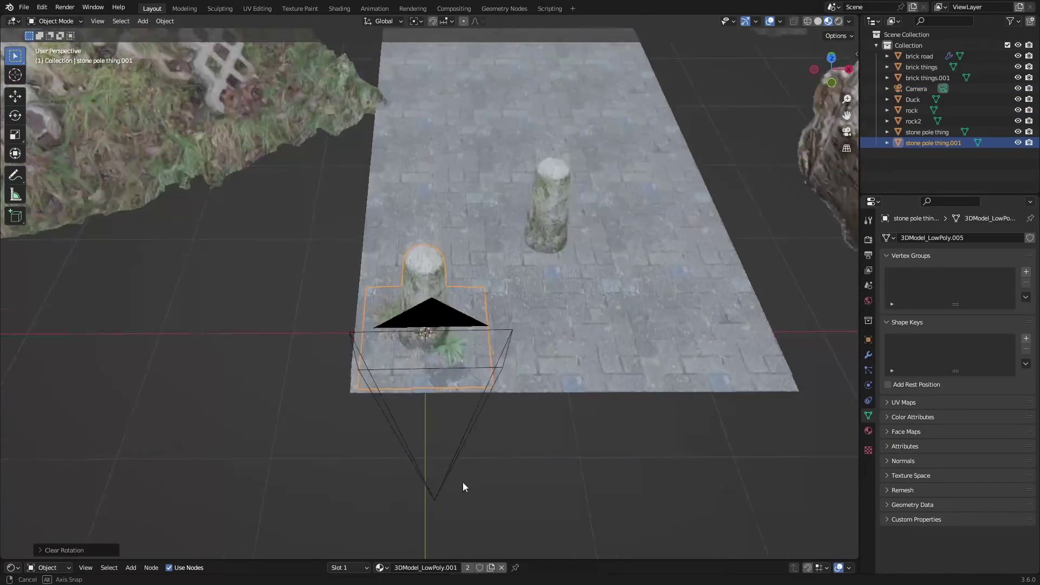
key(g)
click(365, 319)
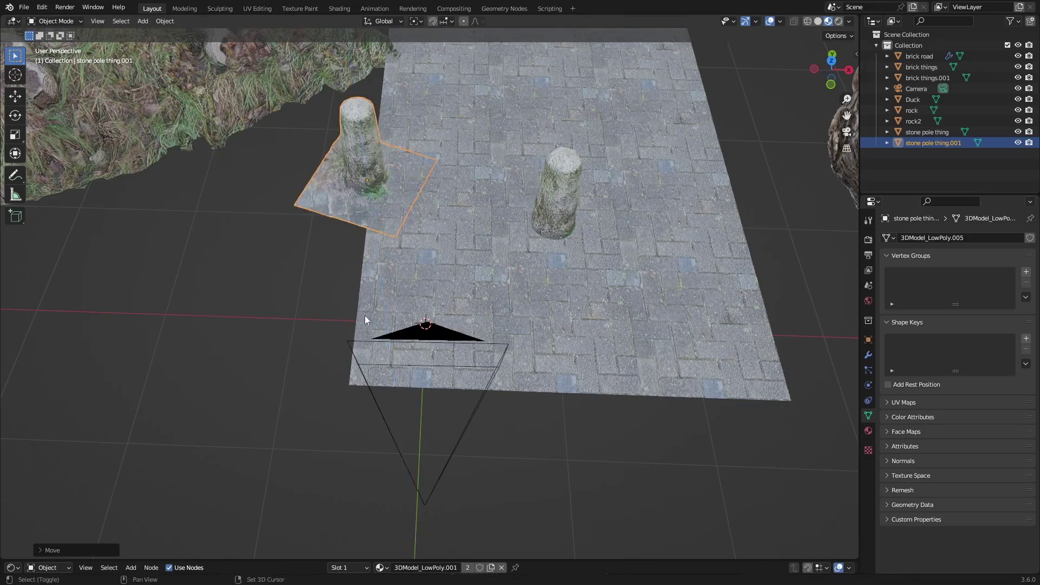
Reposition brick things, brick things.001 and the brick road strip, then save.
scroll(366, 320, down, 3)
click(303, 185)
key(g)
click(542, 271)
middle_drag(542, 271, 590, 330)
click(601, 282)
key(g)
key(shift+z)
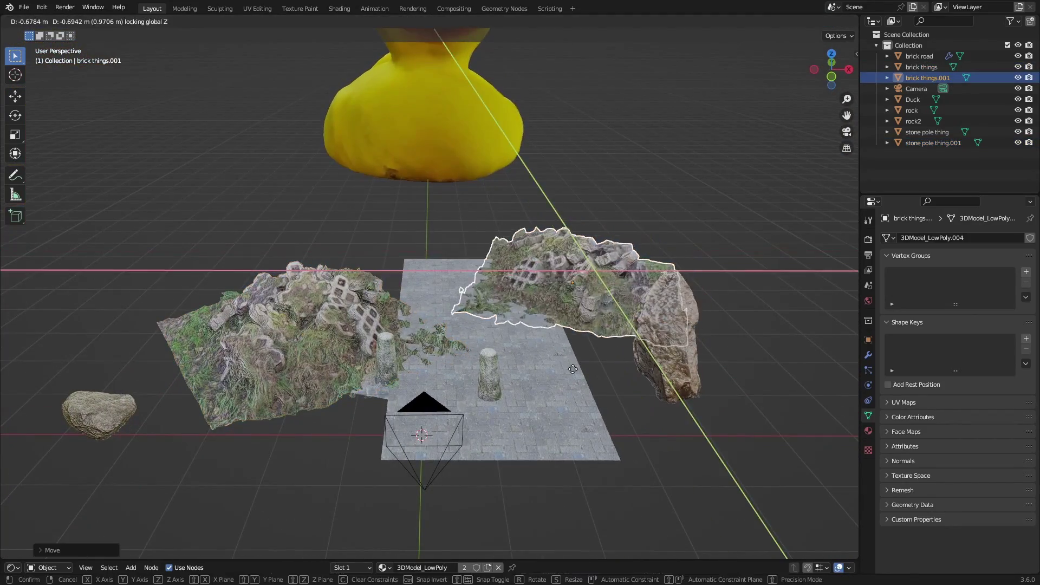
click(573, 369)
click(533, 387)
key(g)
click(577, 385)
key(ctrl+s)
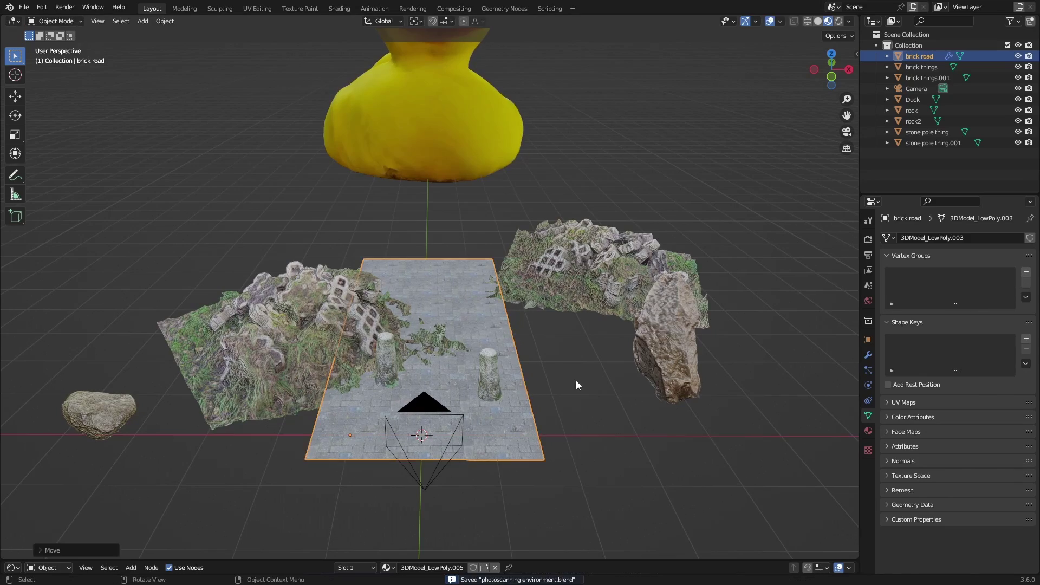
Shift brick things.001 along Y and check the framing through the camera.
click(596, 260)
key(g)
key(y)
click(567, 230)
key(KP_0)
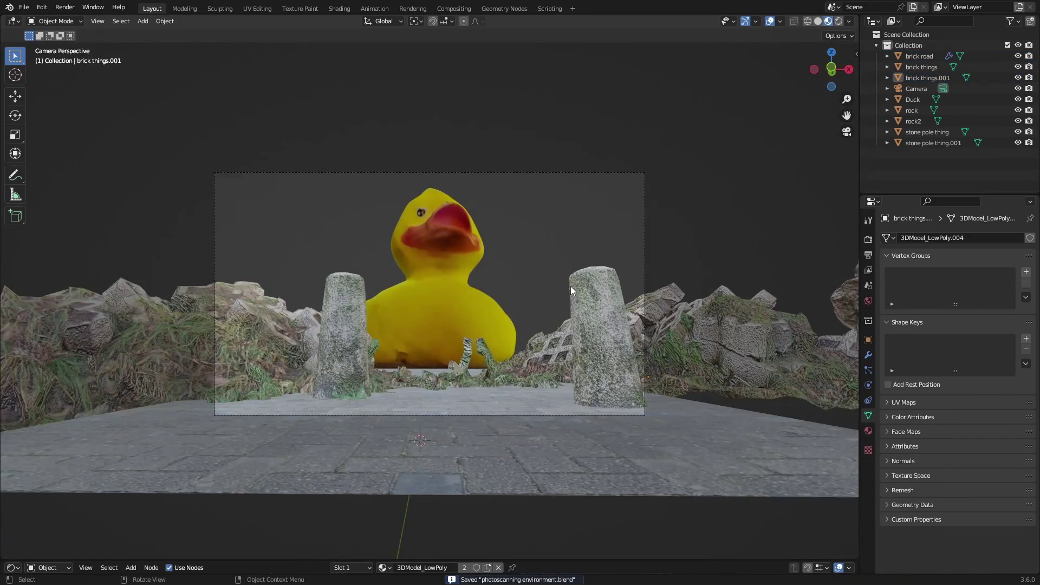
Position the right and left stone posts at the frame edges and tilt the left post.
click(583, 300)
key(g)
key(shift+z)
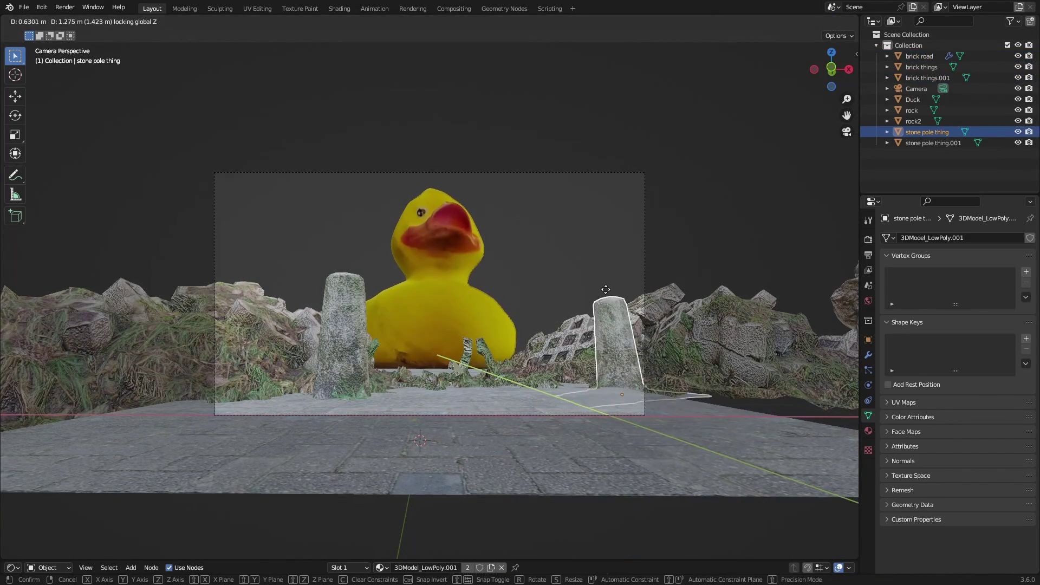
click(606, 290)
click(342, 336)
key(g)
key(shift+z)
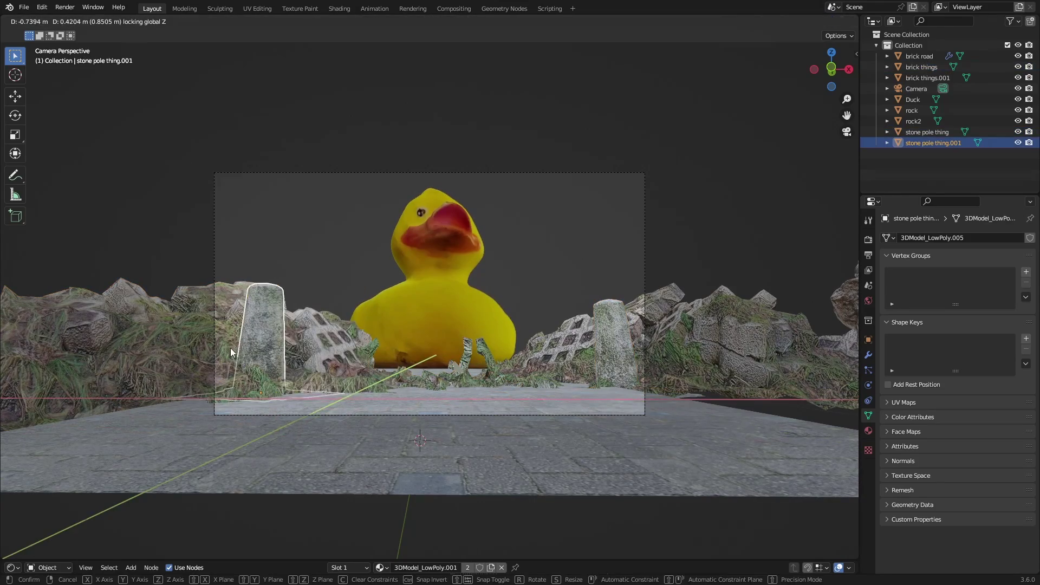
key(r)
key(r)
key(r)
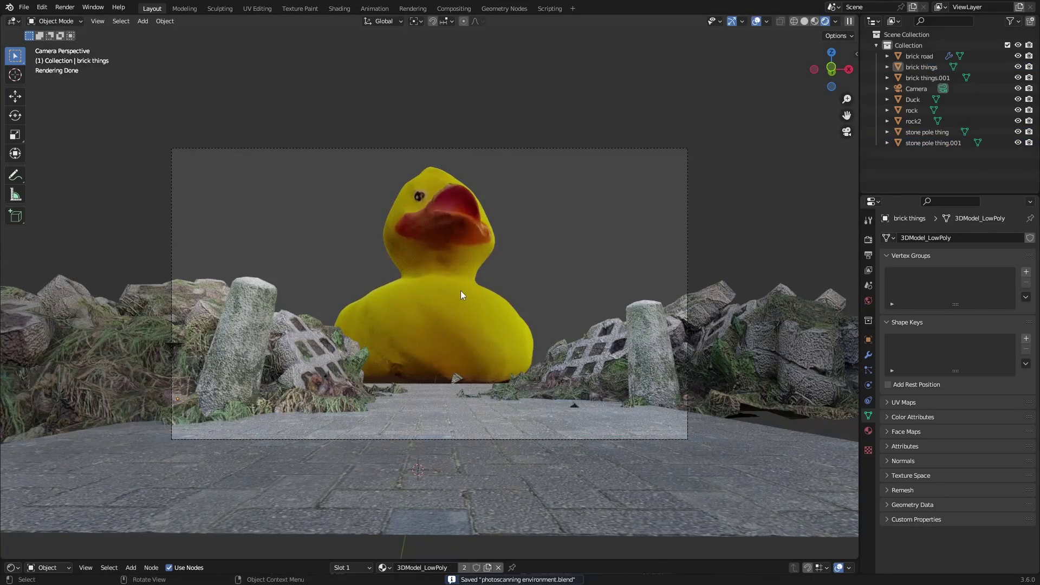
Select the duck and delete its old Glossy, Diffuse and Add Shader nodes.
click(465, 298)
drag(614, 560, 604, 288)
middle_drag(486, 447, 467, 403)
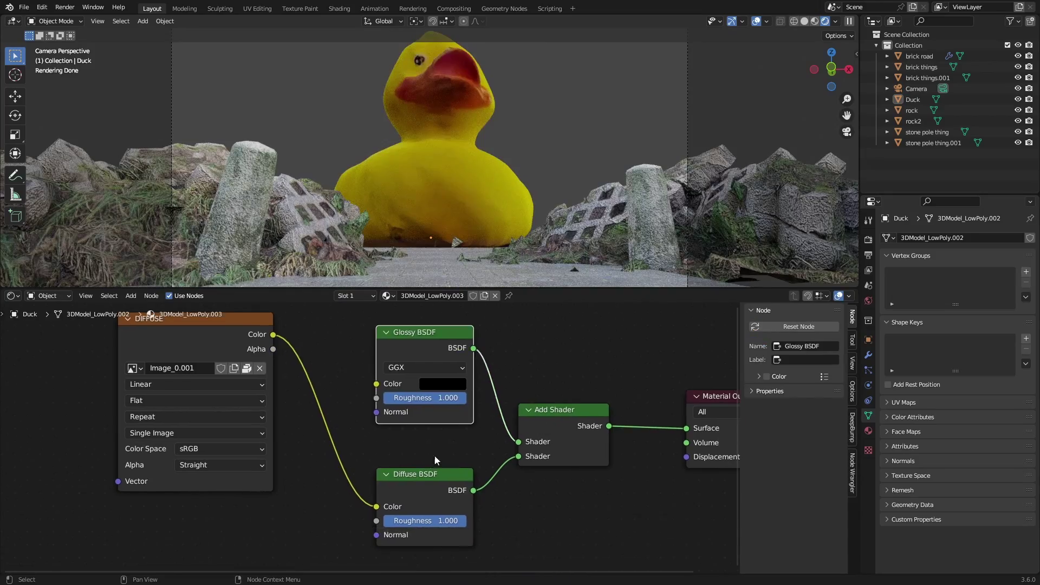
key(x)
click(580, 460)
key(x)
key(ctrl+s)
Add a Glass BSDF to the material Surface, fed by the duck's texture colour.
key(shift+a)
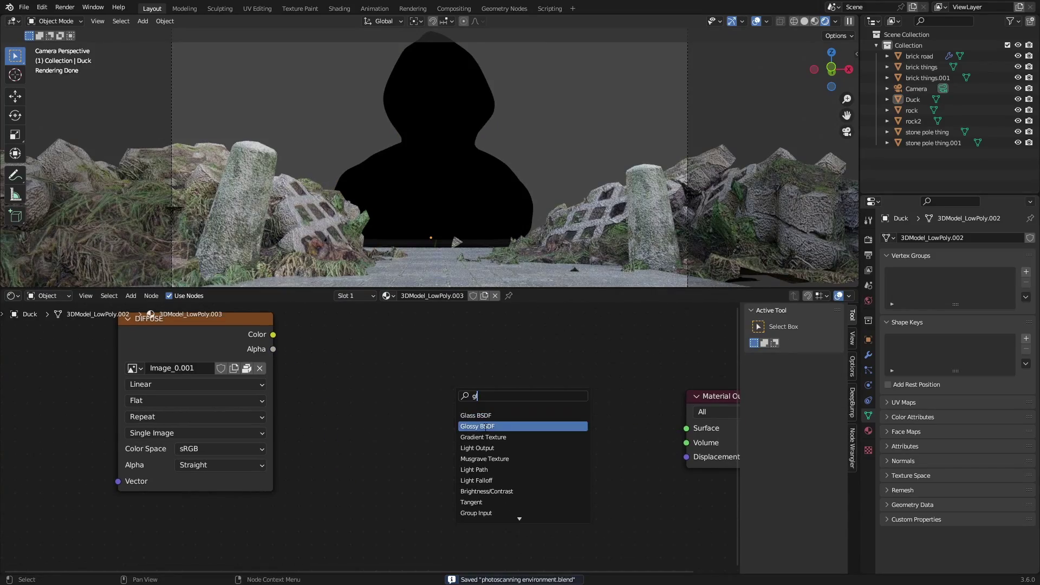
text(g)
click(477, 416)
drag(511, 390, 687, 428)
drag(274, 335, 439, 459)
scroll(421, 431, up, 1)
Set the Glass BSDF IOR to 0.2 and save.
click(509, 461)
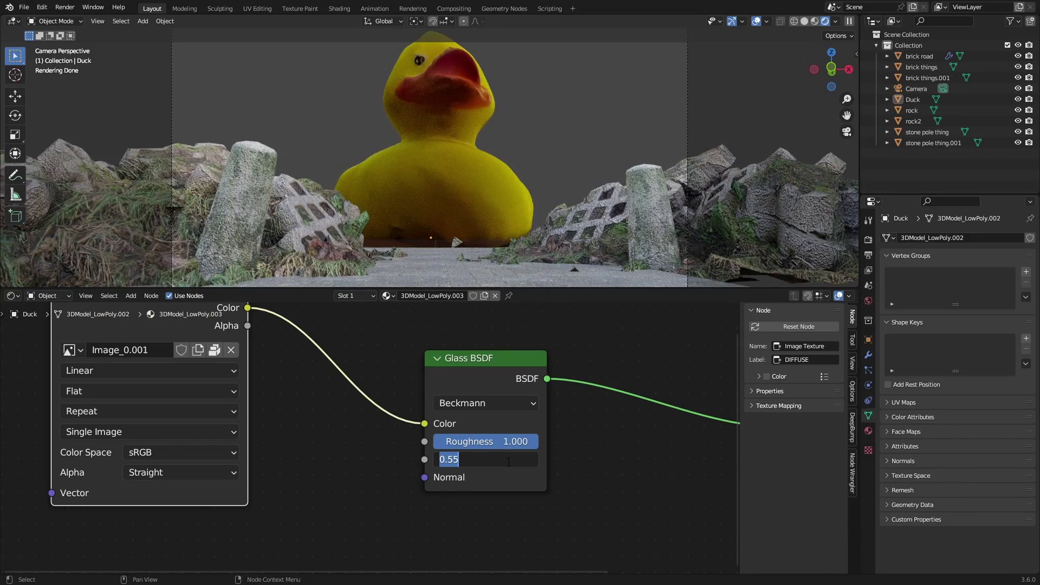
key(BackSpace)
key(Return)
text(0.2)
key(Return)
key(ctrl+s)
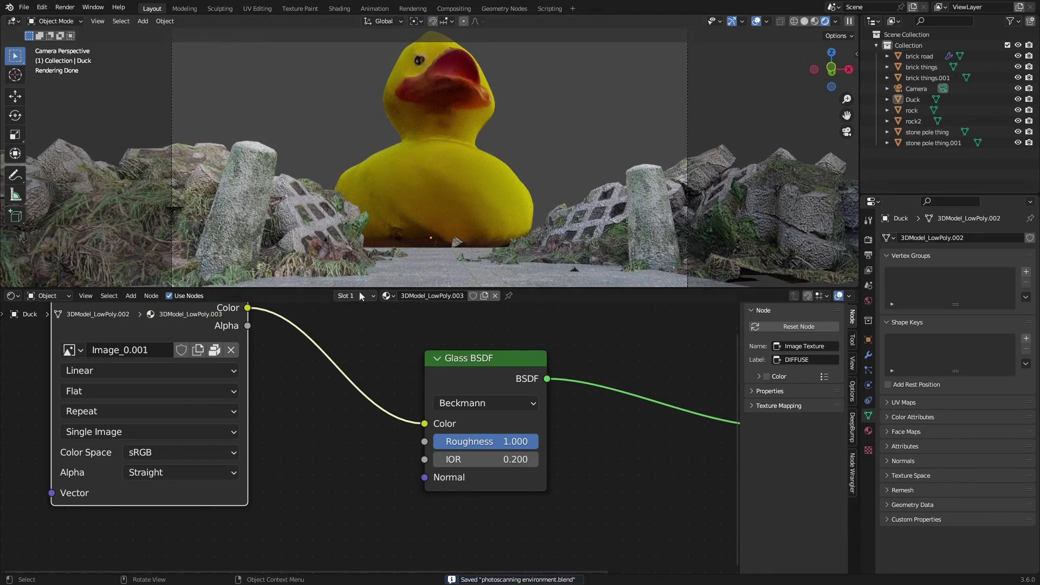
Set the power of the area light behind the duck and raise the glass IOR to 2.
middle_drag(336, 228, 548, 128)
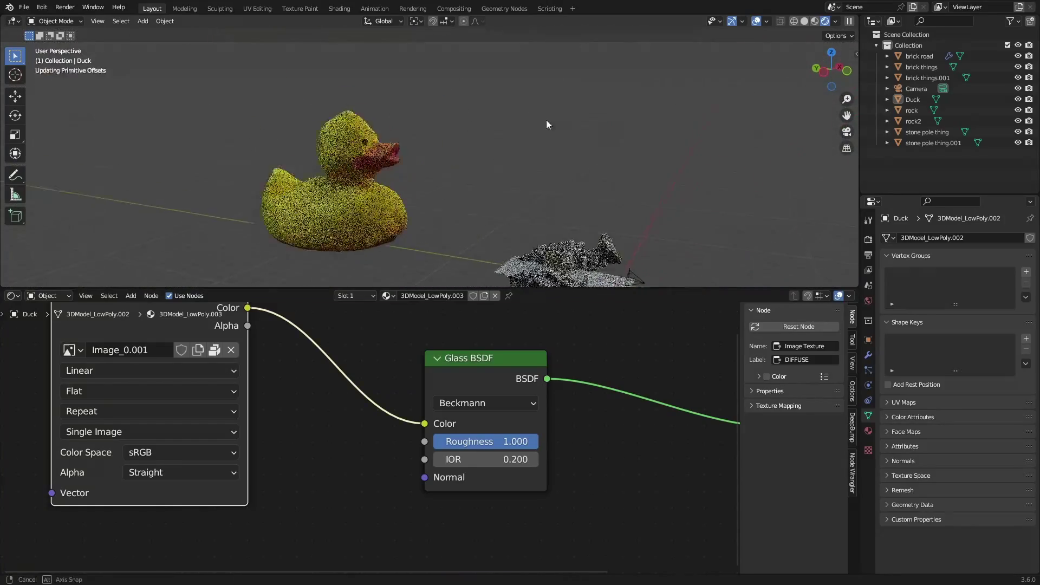
drag(424, 423, 454, 415)
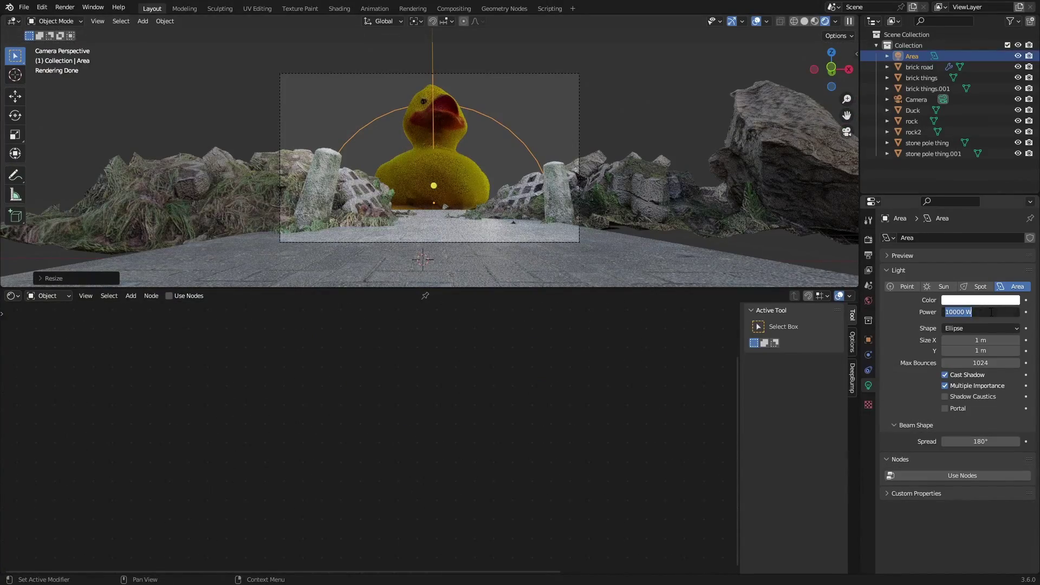
key(Return)
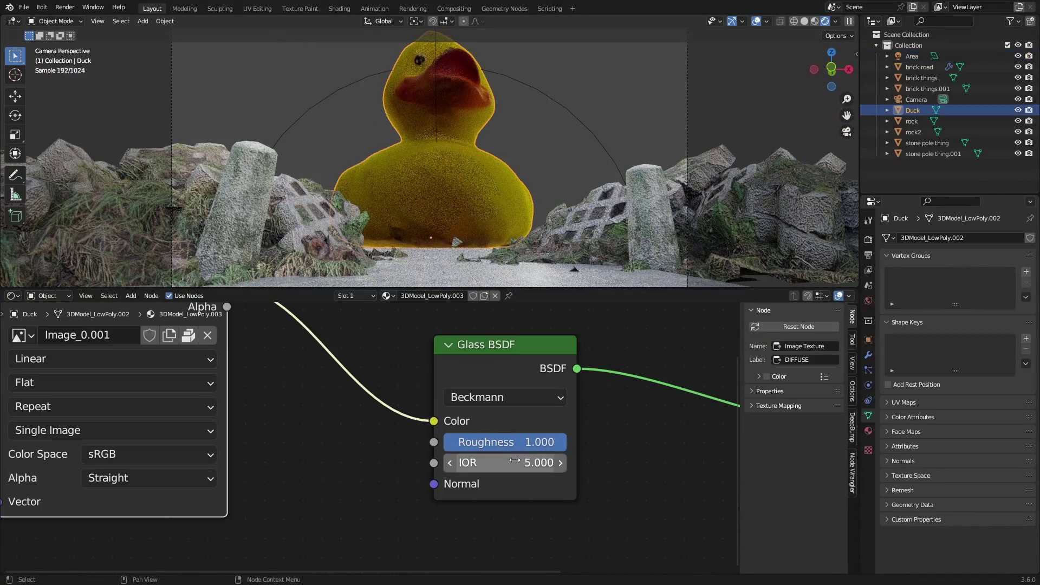
drag(497, 467, 608, 467)
text(2)
key(Return)
click(518, 125)
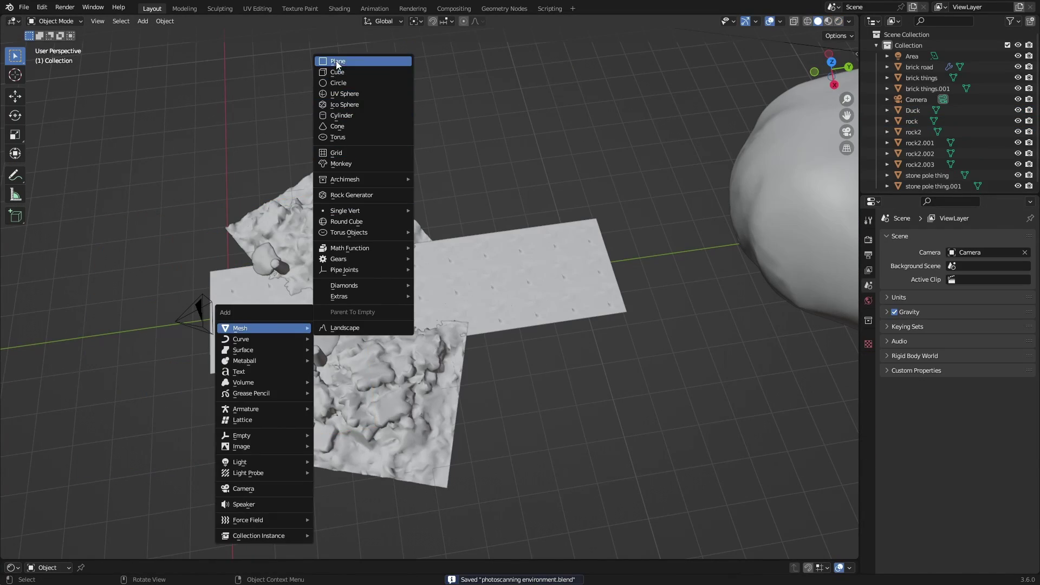
Add a plane, scale it up, and subdivide it twice into a dense grid.
click(336, 63)
key(s)
click(38, 515)
key(Tab)
right_click(193, 341)
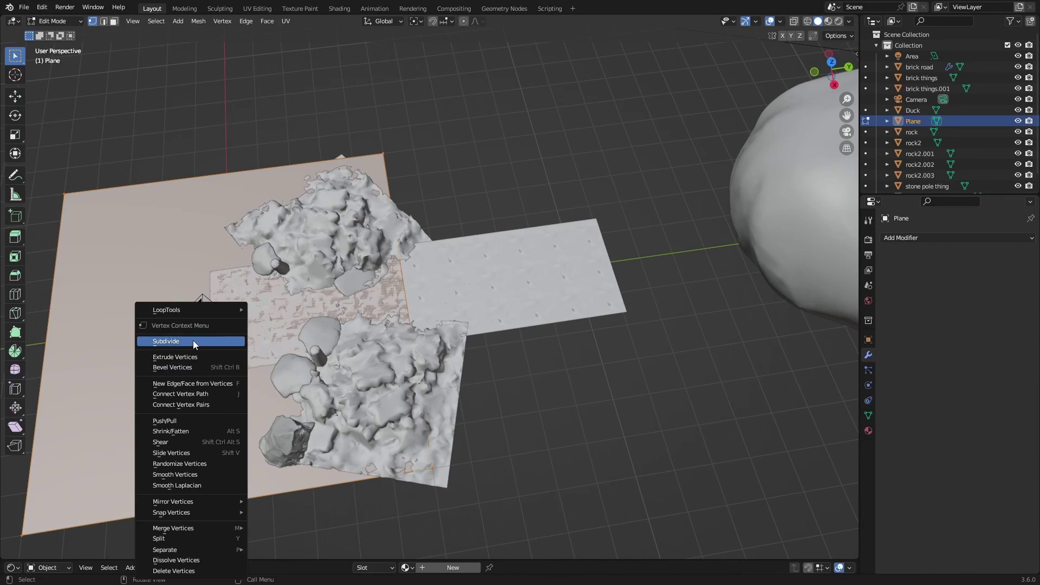
click(193, 340)
right_click(193, 341)
click(193, 340)
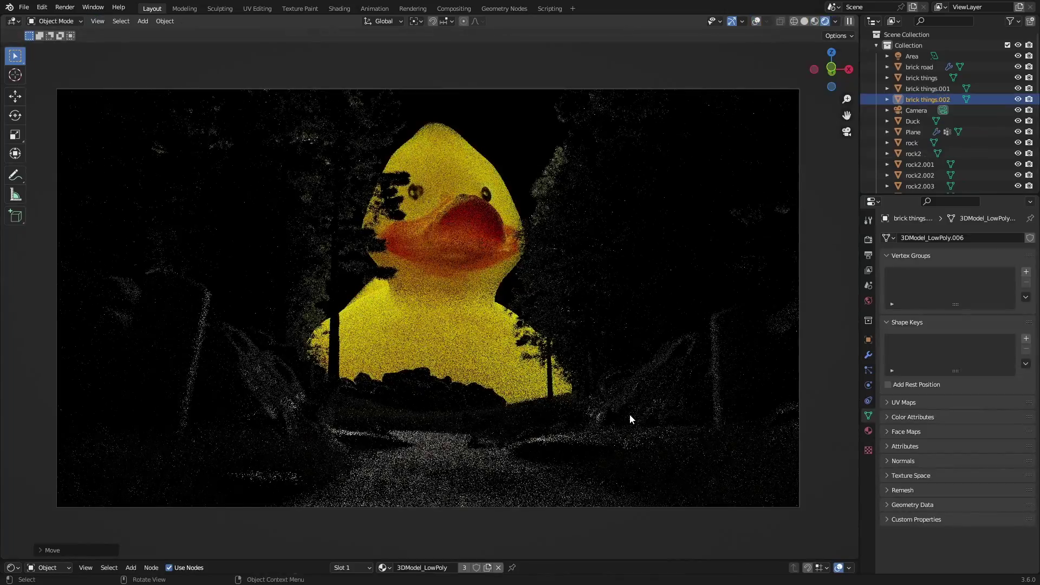
key(ctrl+s)
Switch to top view with Material Preview shading, then start moving a rubble piece vertically.
key(KP_7)
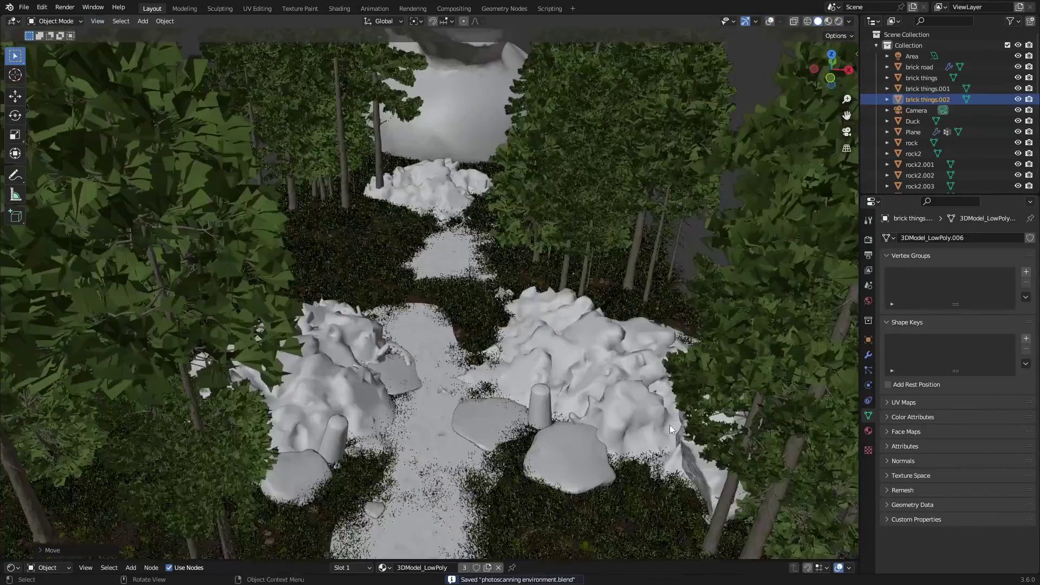
key(z)
click(568, 499)
middle_drag(568, 498, 431, 353)
key(g)
key(shift+z)
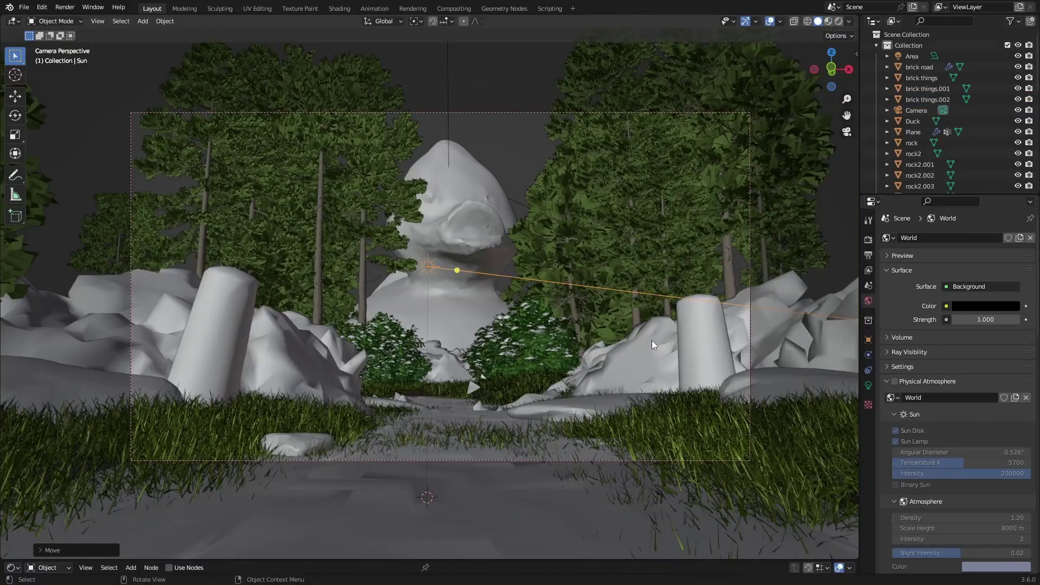
Finish re-aiming the sun, switch to rendered shading, and give the sun a warm tint.
click(596, 418)
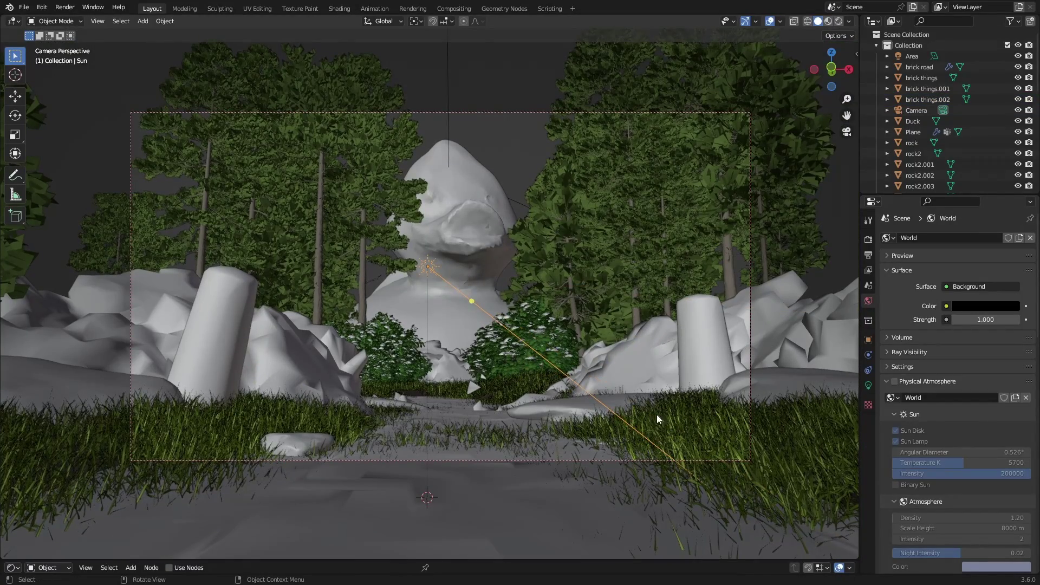
key(z)
click(869, 385)
click(981, 300)
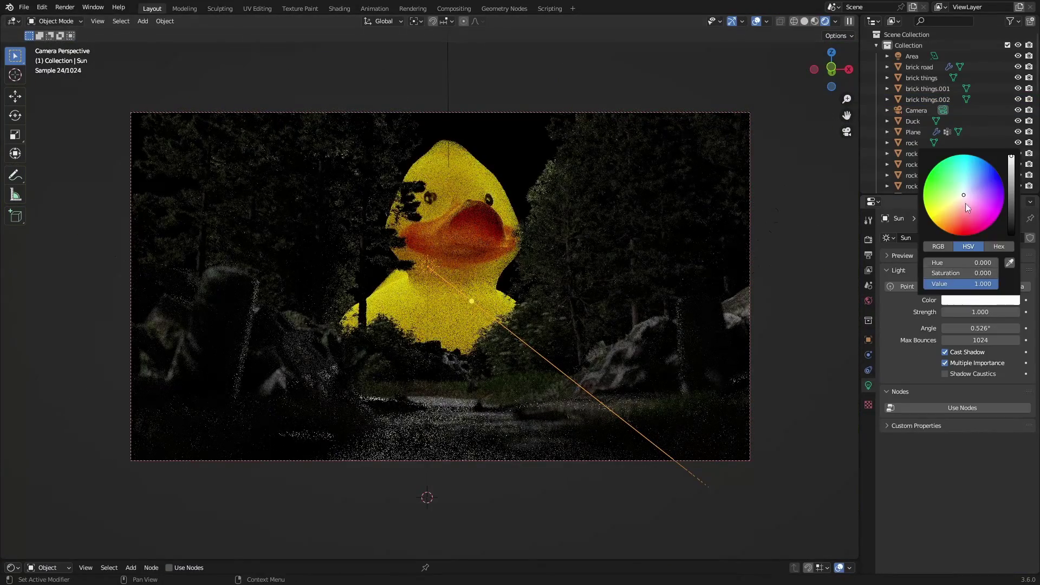
mouse_move(966, 203)
mouse_down()
mouse_move(964, 214)
mouse_move(957, 204)
mouse_up()
Set the sun's strength to 0.5, hide overlays, and change its colour to pale blue.
click(981, 312)
text(0.5)
key(Return)
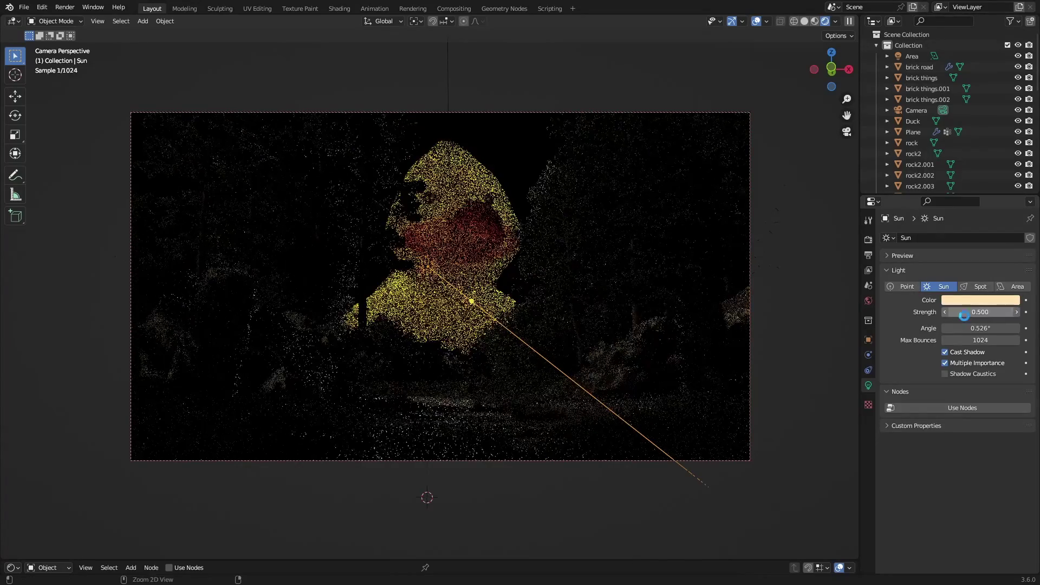
key(ctrl+s)
click(756, 21)
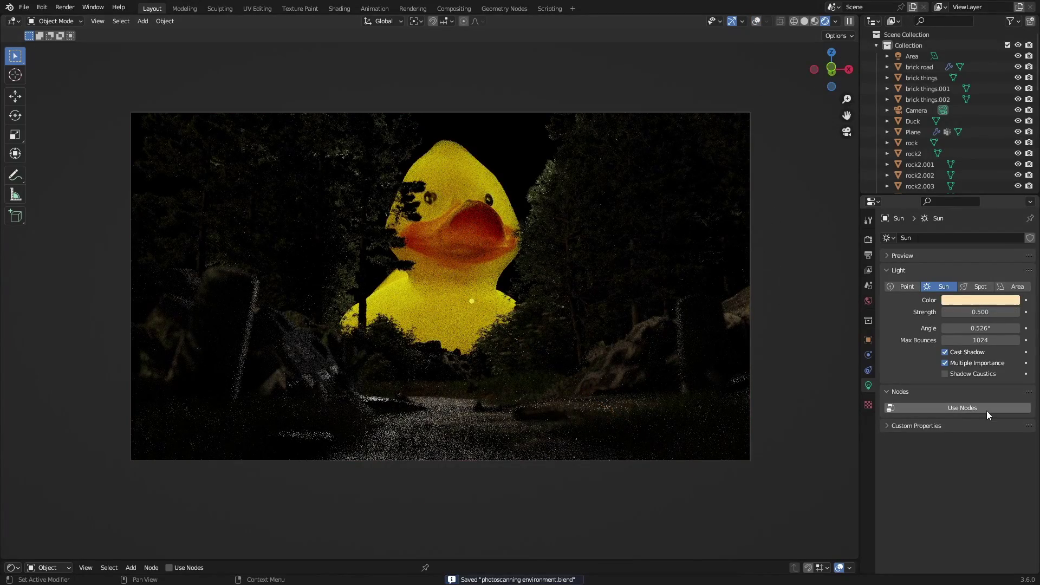
click(970, 299)
drag(967, 203, 974, 182)
key(ctrl+s)
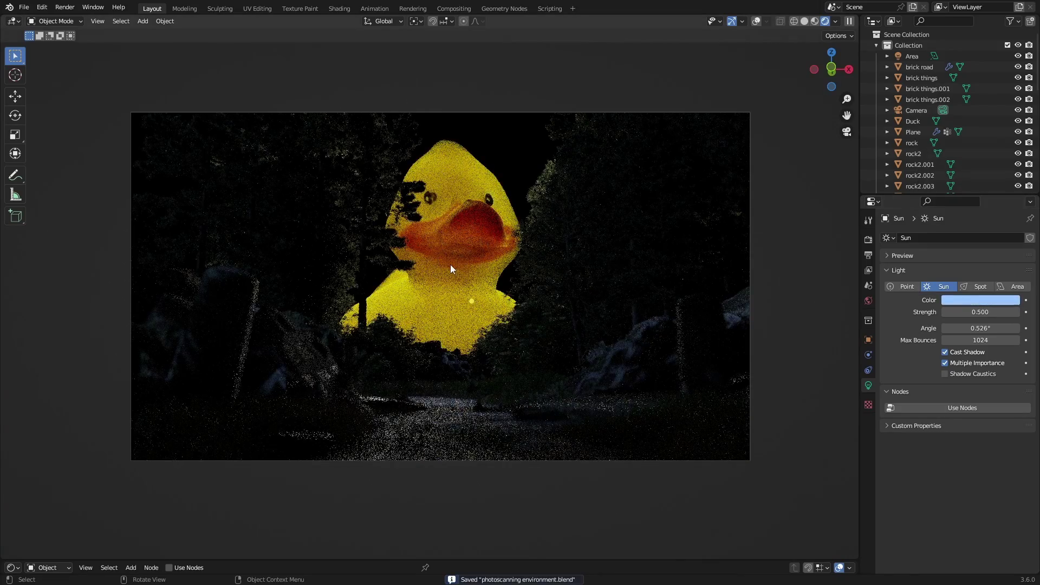
Hide and unhide the duck to compare lighting, then enlarge the shader node area.
click(450, 264)
key(h)
key(alt+h)
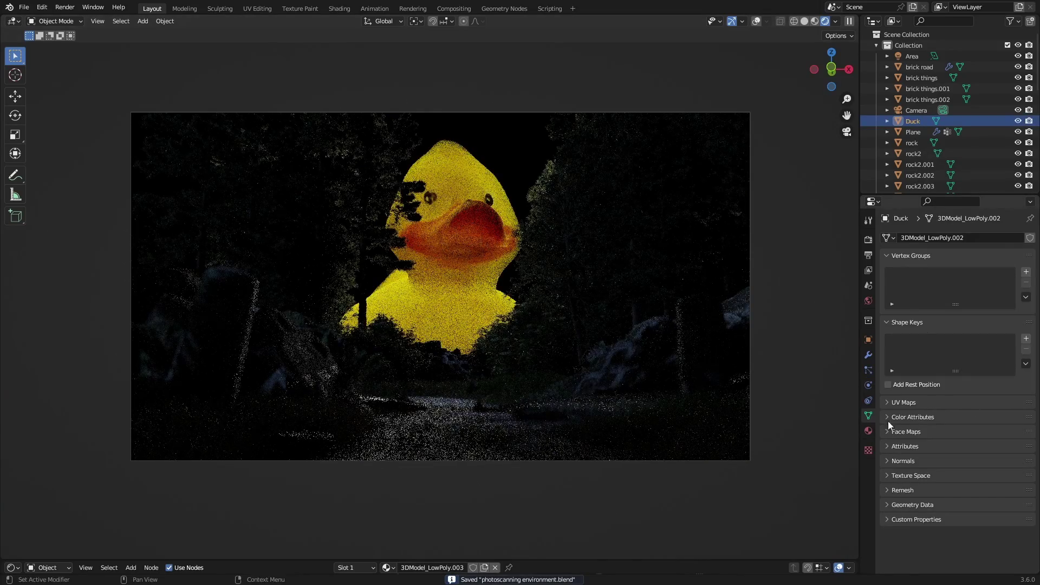
drag(516, 562, 515, 325)
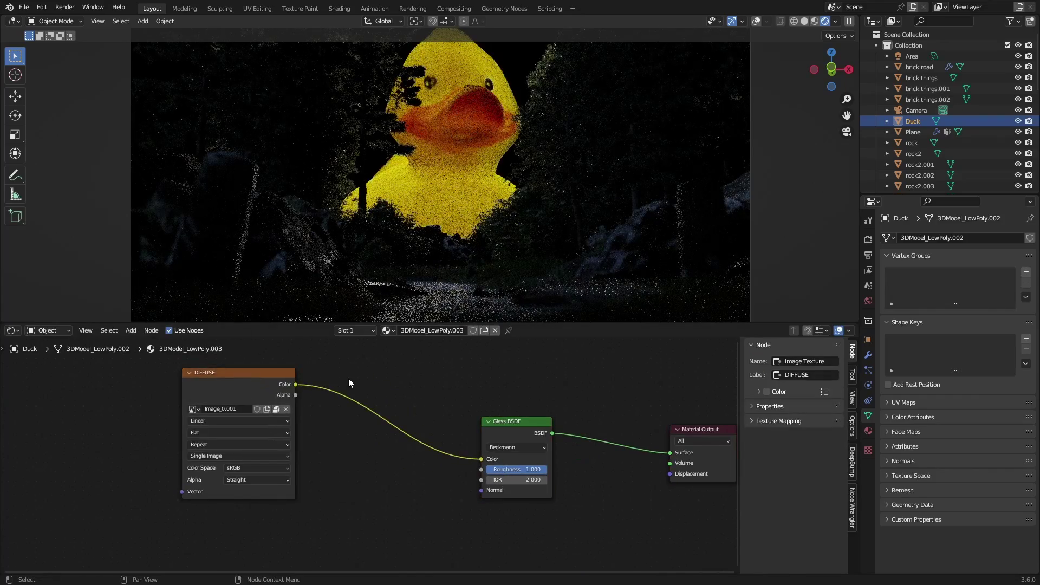
Insert a Hue/Saturation/Value node on the duck's texture link and shift its hue.
key(shift+a)
text(hue)
key(Return)
click(374, 401)
scroll(374, 401, up, 2)
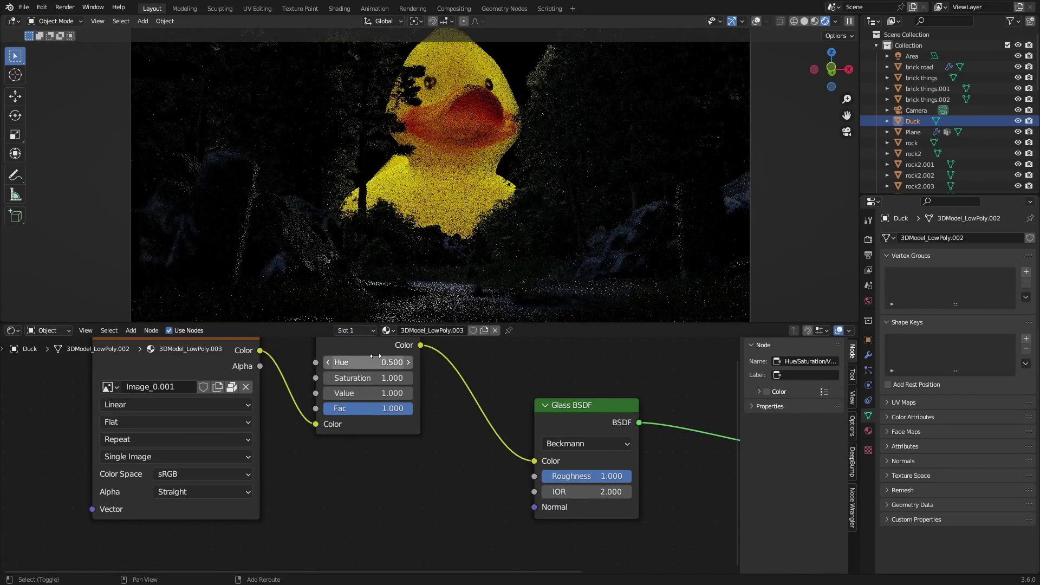
drag(368, 362, 347, 362)
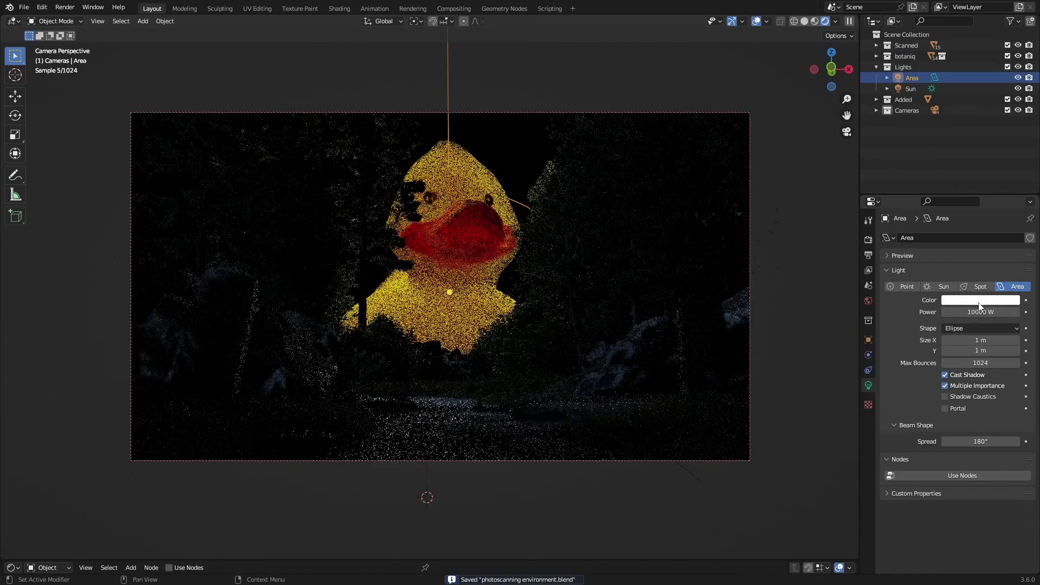
Tint the area backlight a warm salmon colour and hide the viewport overlays.
click(980, 300)
drag(966, 175, 963, 209)
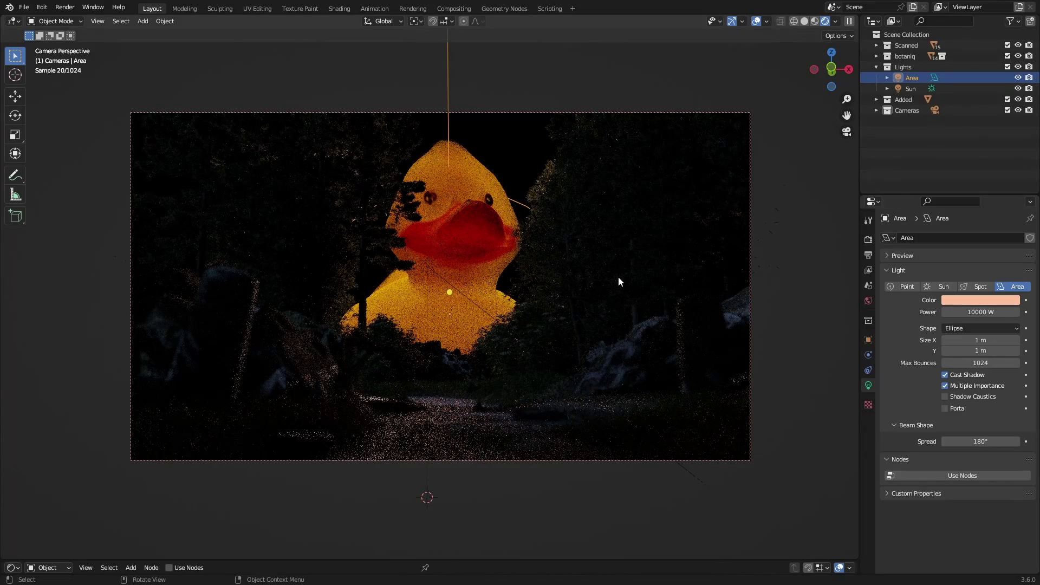
key(ctrl+s)
key(shift+alt+z)
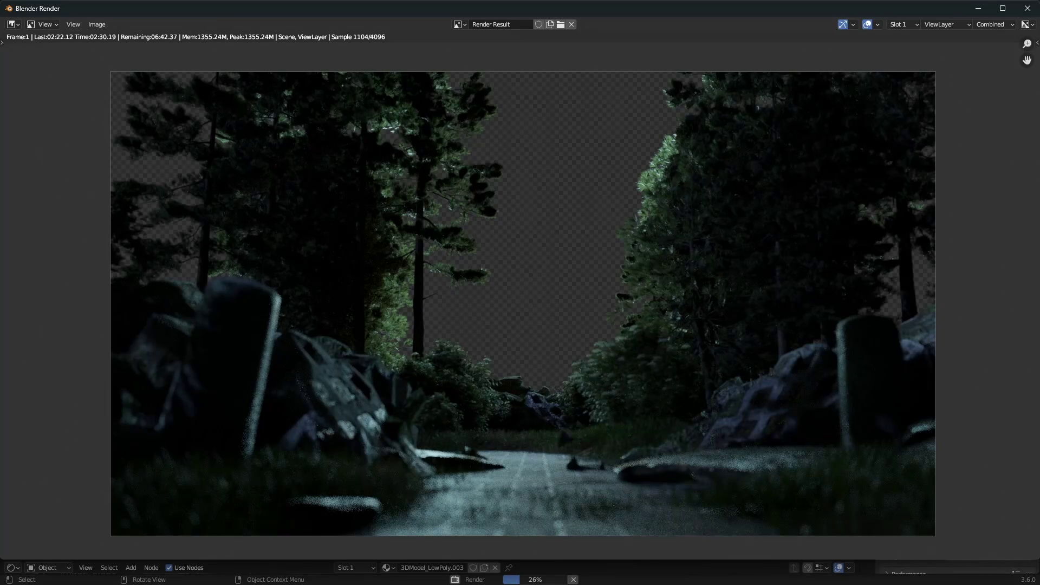